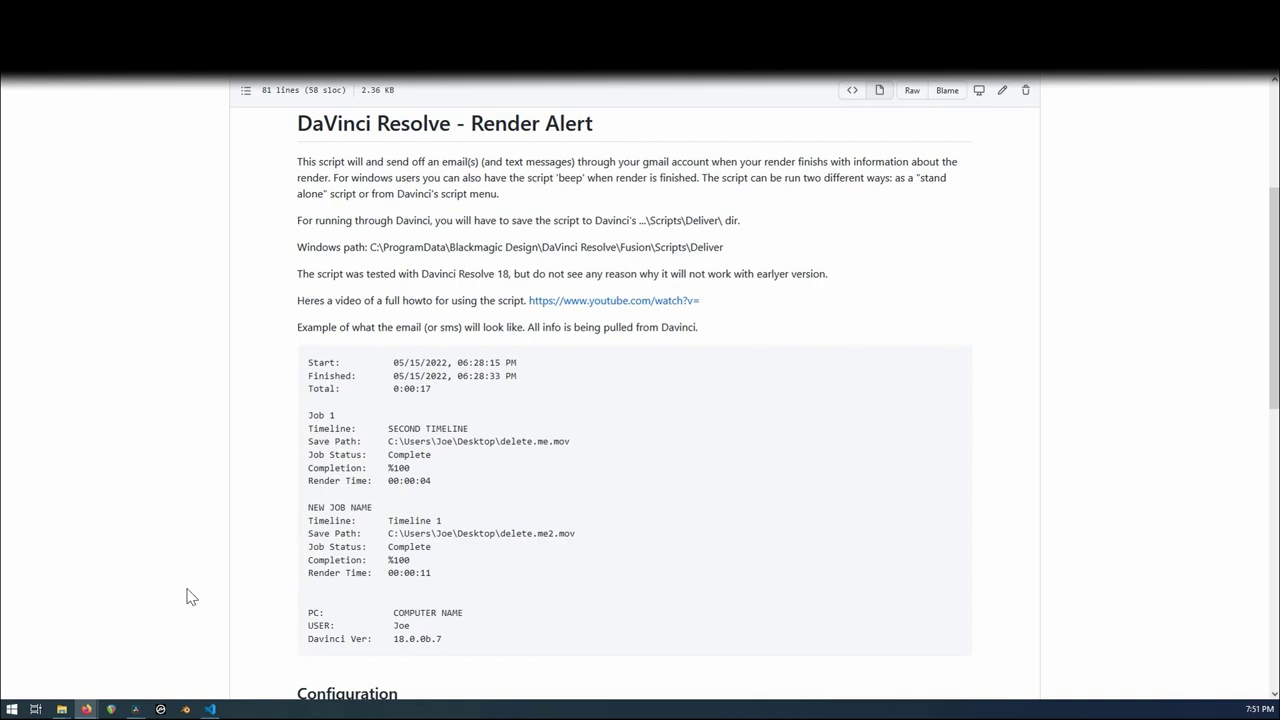
Step: Read the README's Configuration, Email and Beep notes, then bring up render_aler.py in VS Code
scroll(174, 304, down, 4)
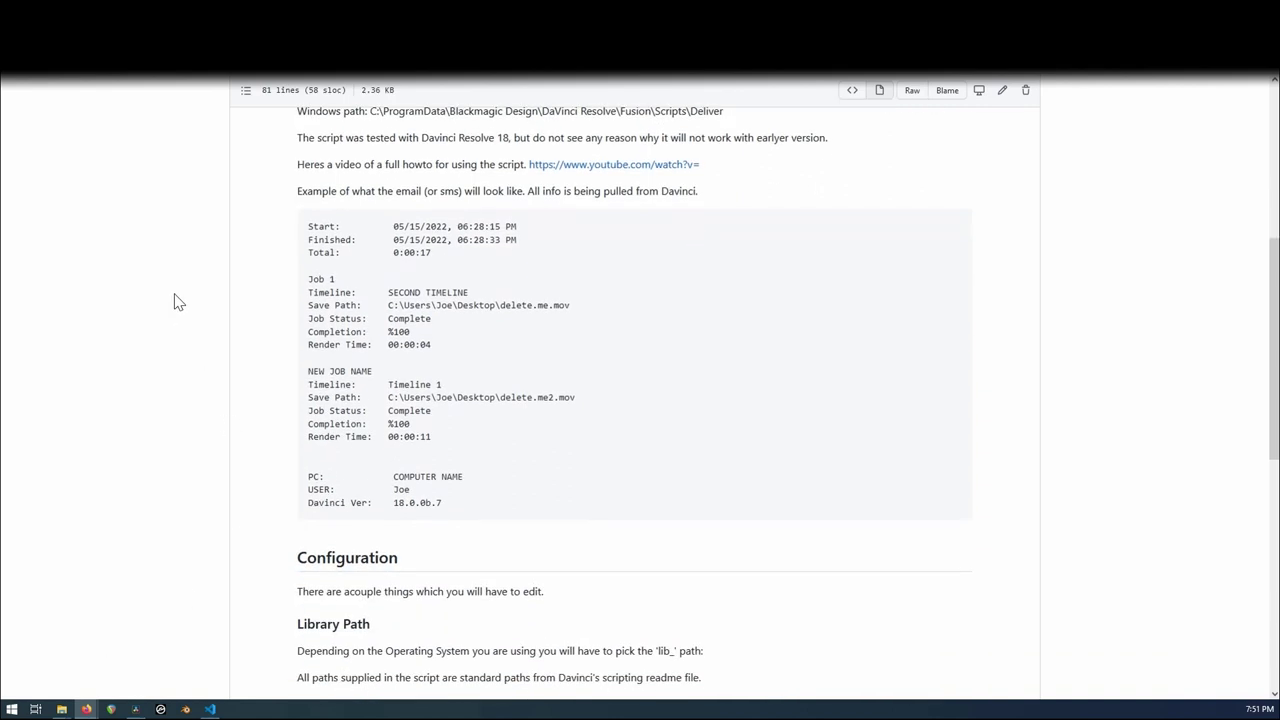
scroll(177, 302, down, 2)
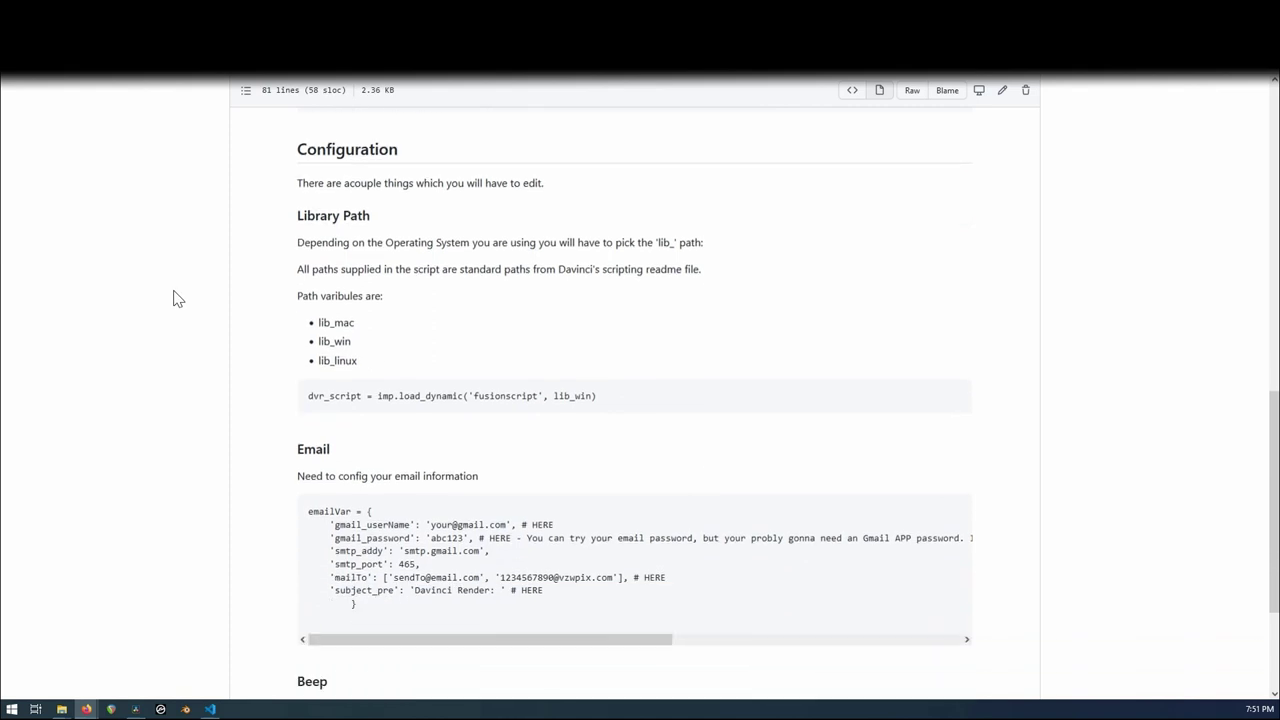
scroll(174, 268, down, 1)
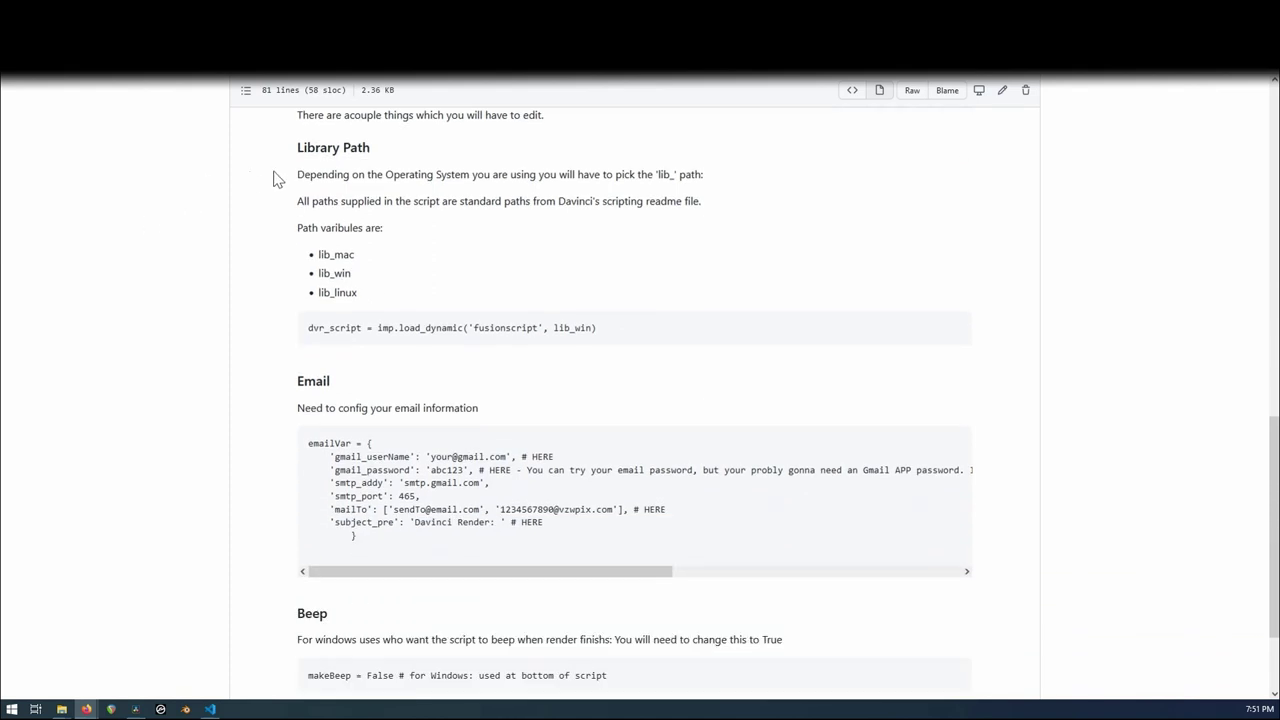
scroll(200, 300, down, 2)
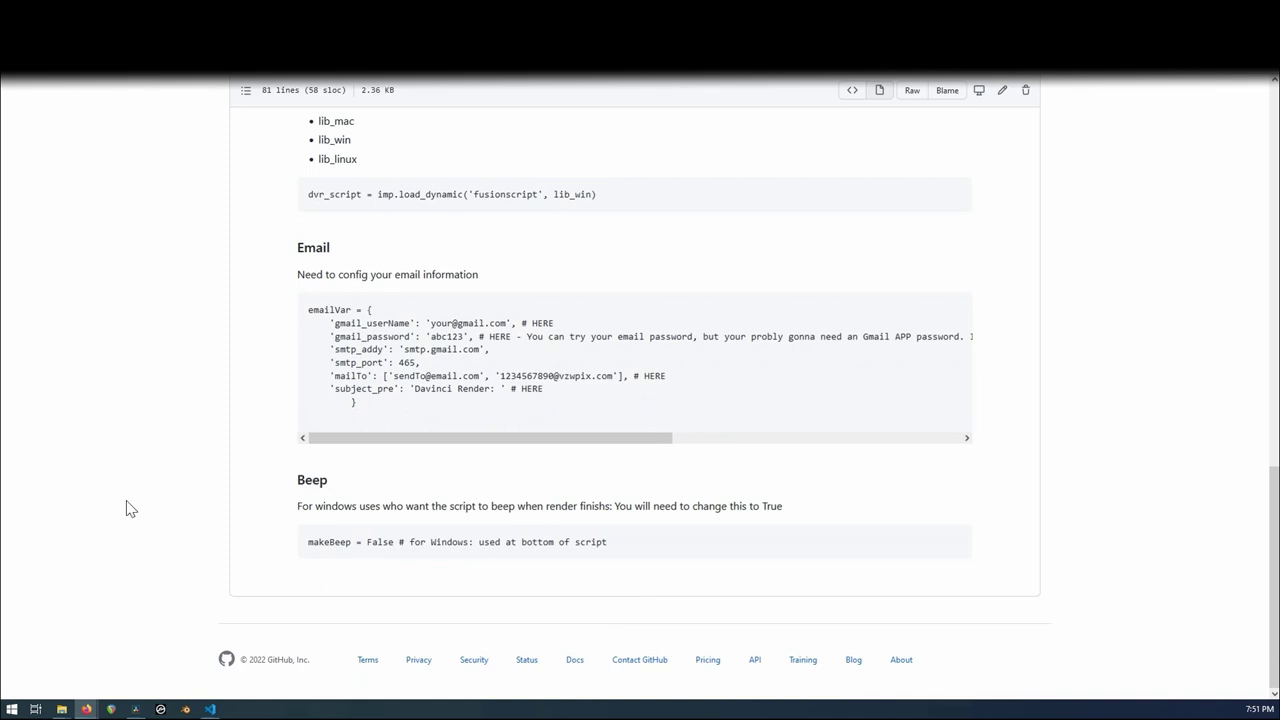
click(210, 709)
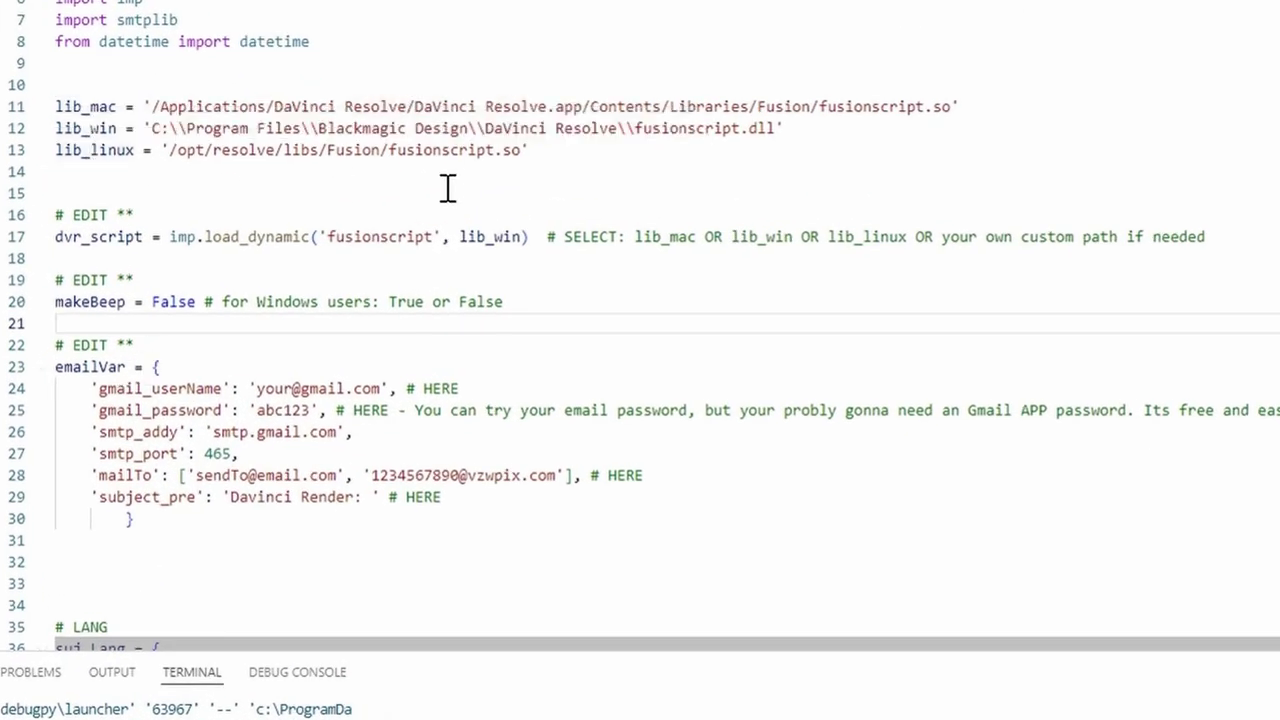
drag(545, 155, 58, 100)
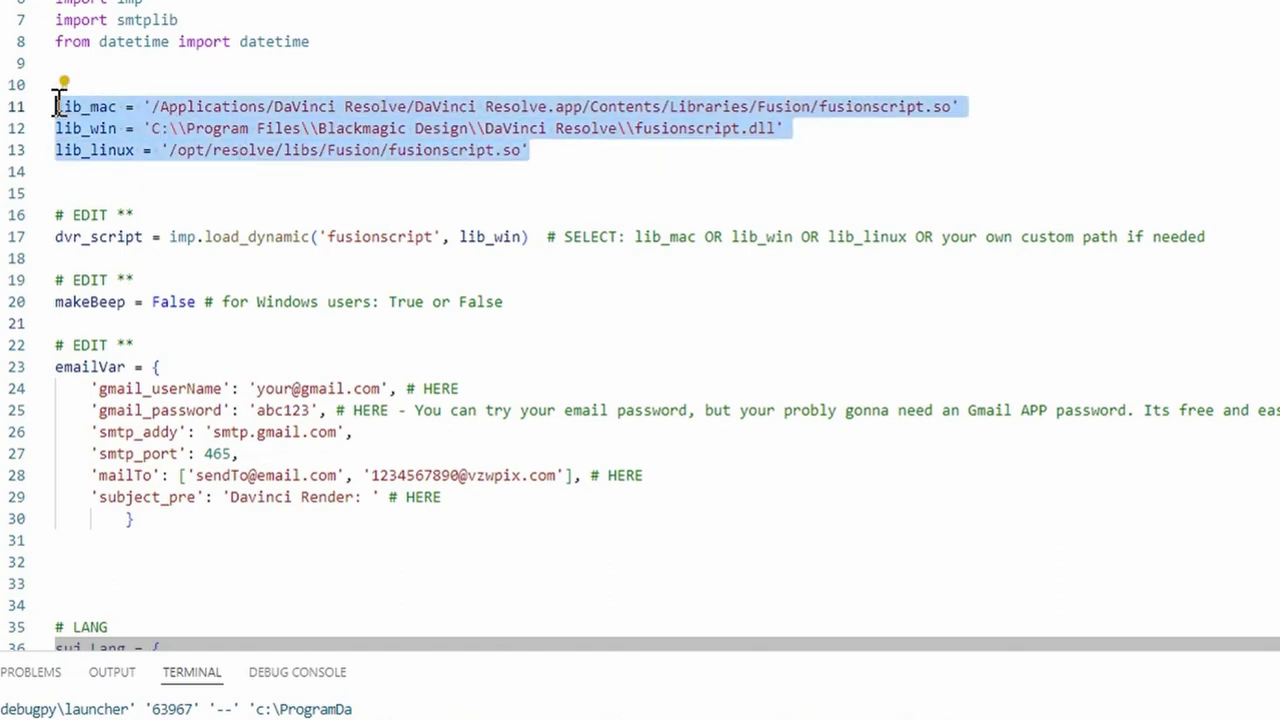
click(100, 176)
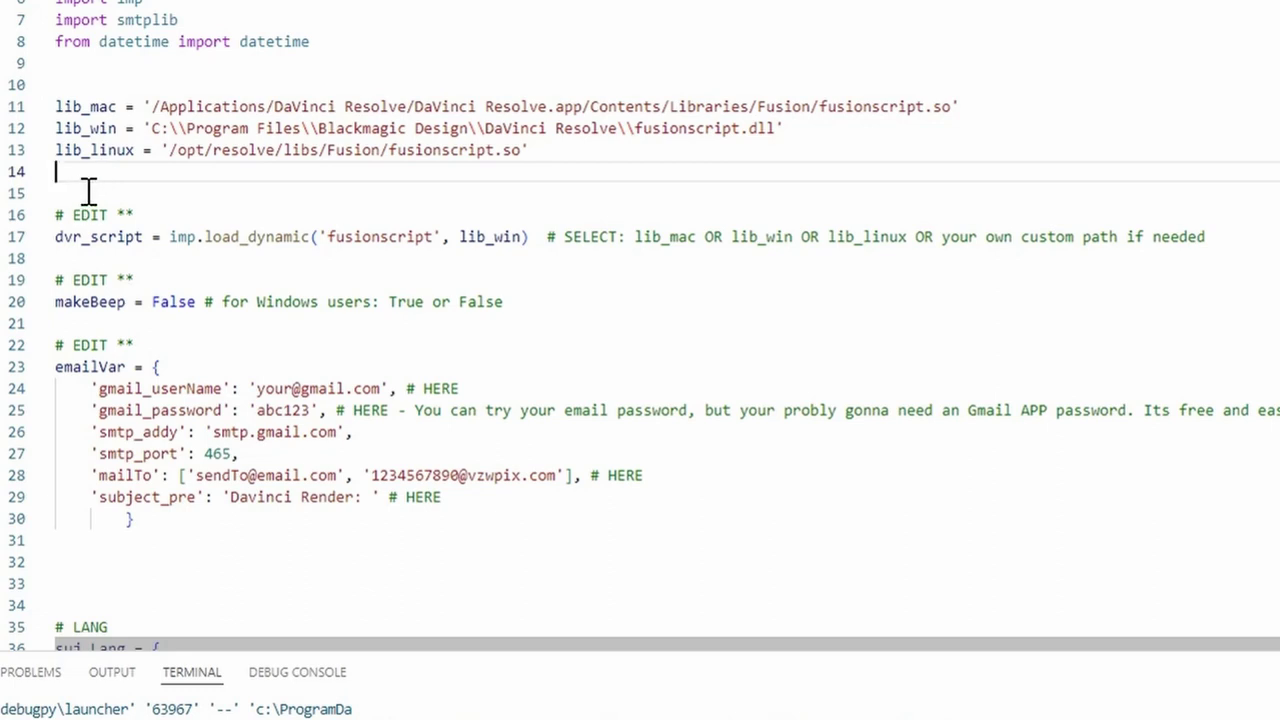
double_click(92, 107)
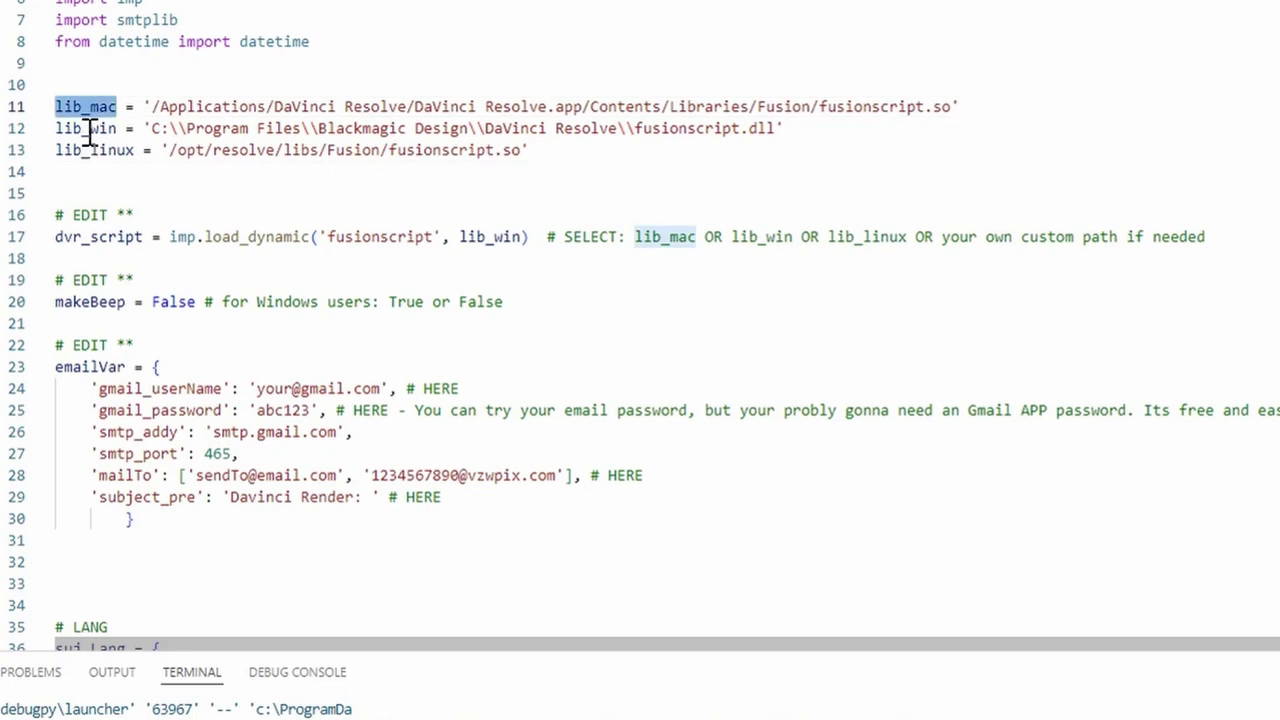
double_click(88, 128)
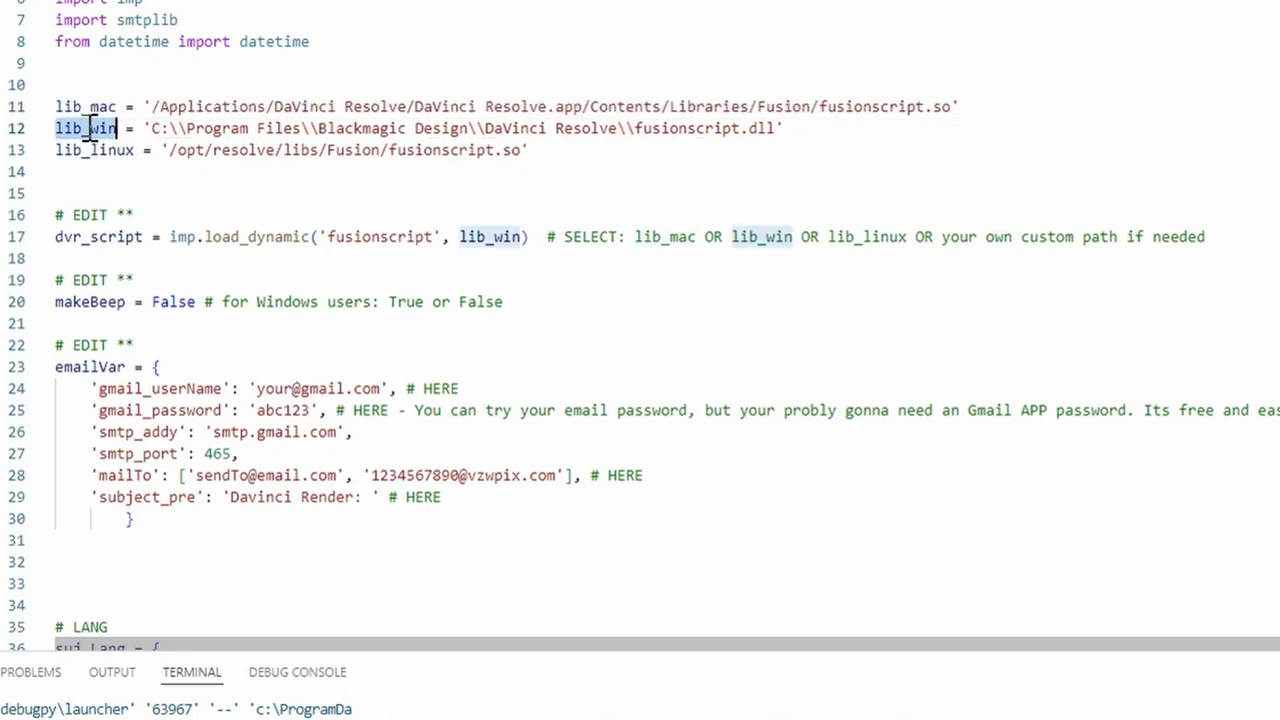
double_click(94, 150)
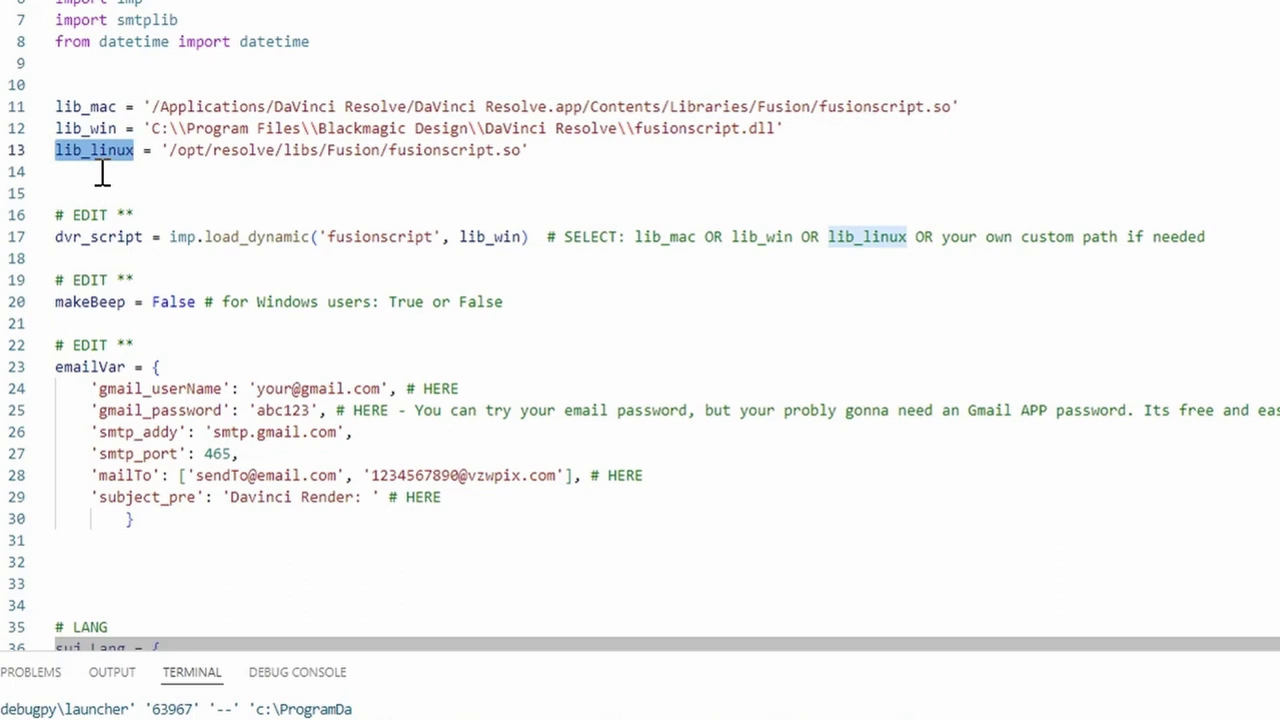
drag(55, 237, 326, 237)
double_click(475, 237)
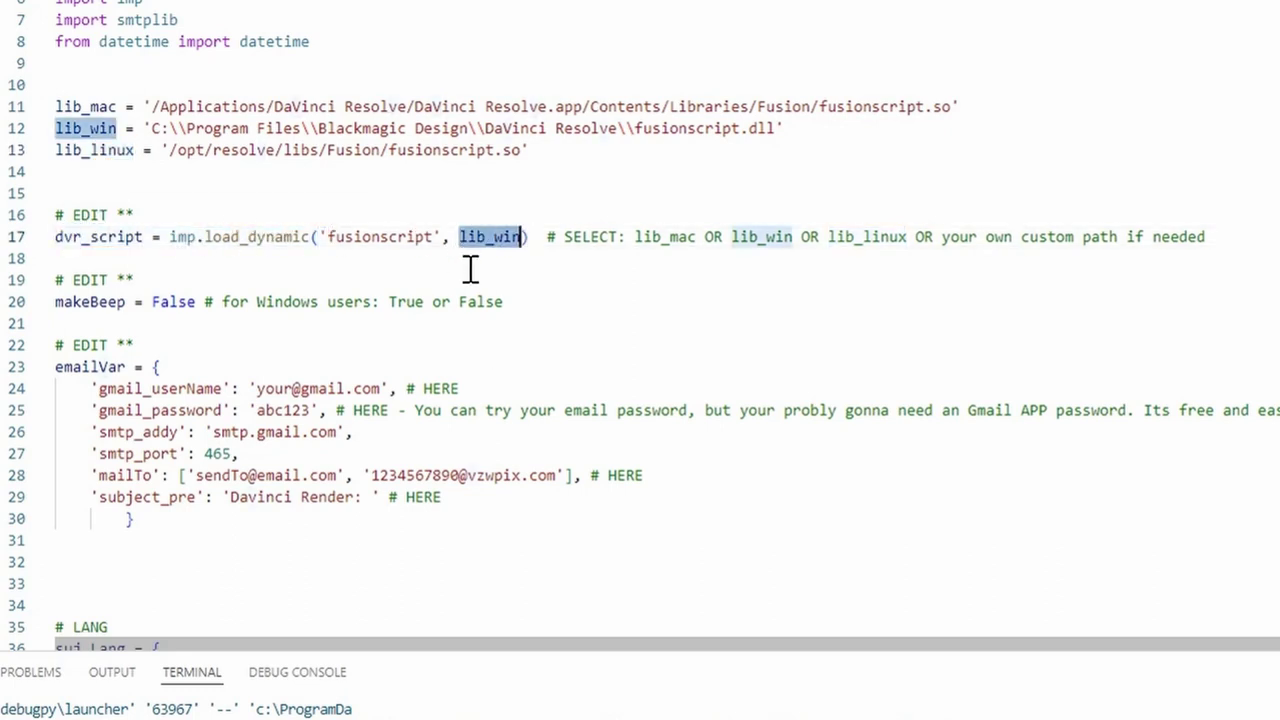
text(lib_linux)
click(479, 270)
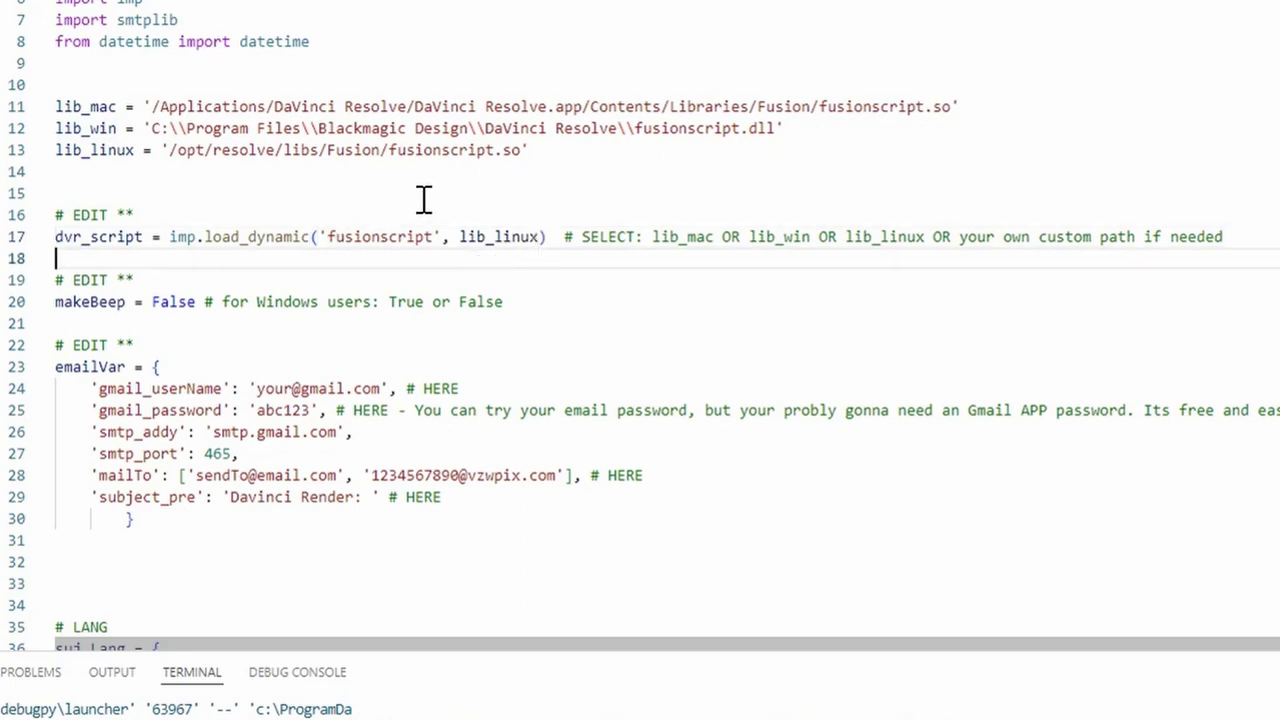
double_click(88, 129)
key(ctrl+c)
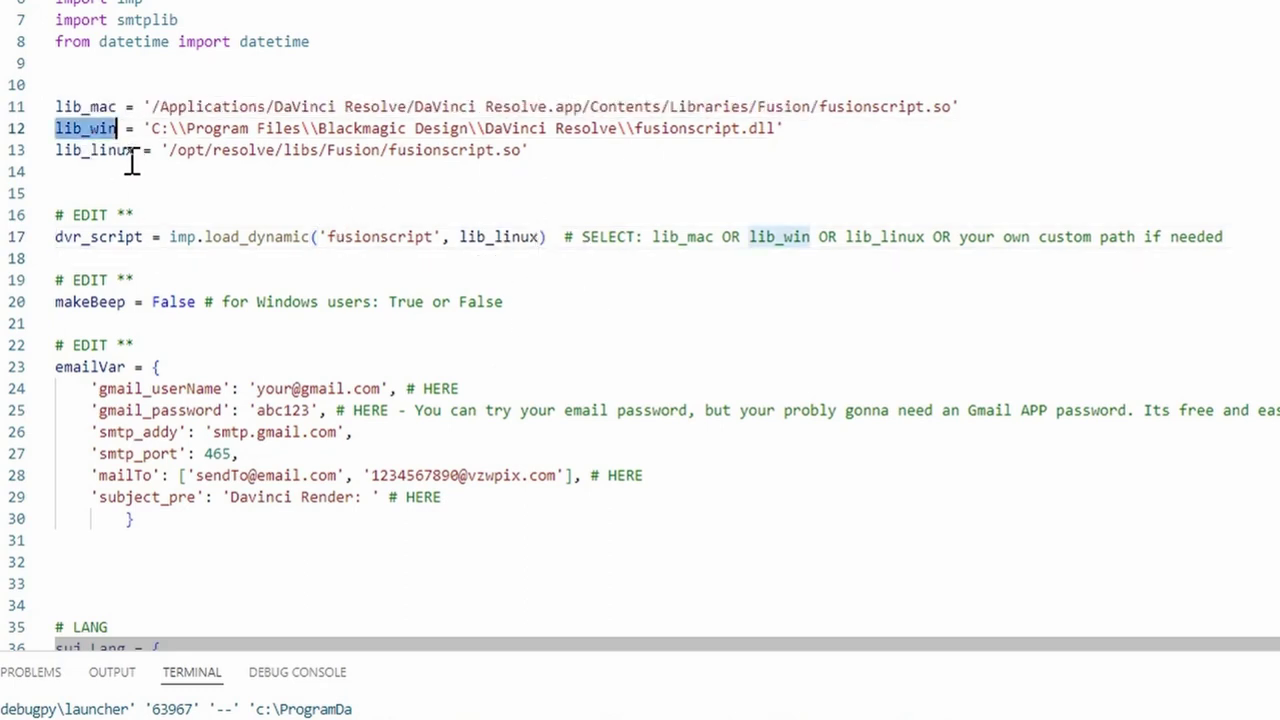
double_click(500, 238)
key(ctrl+v)
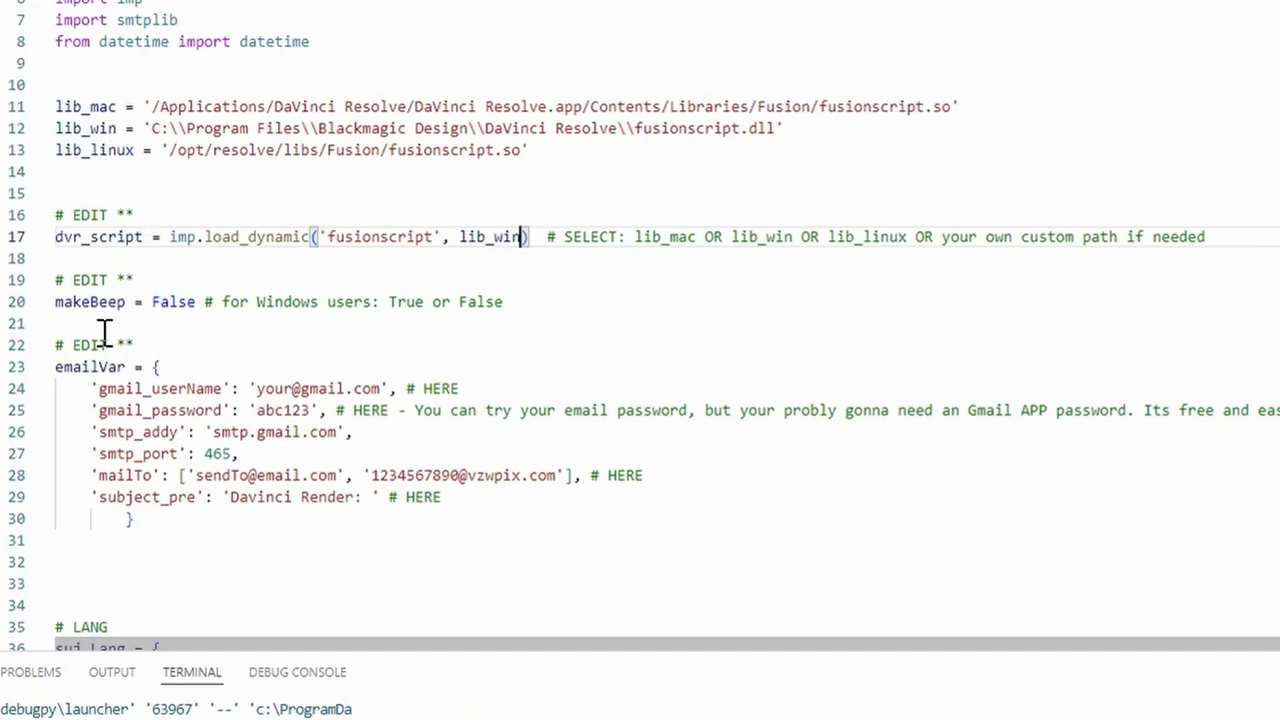
click(163, 303)
double_click(165, 303)
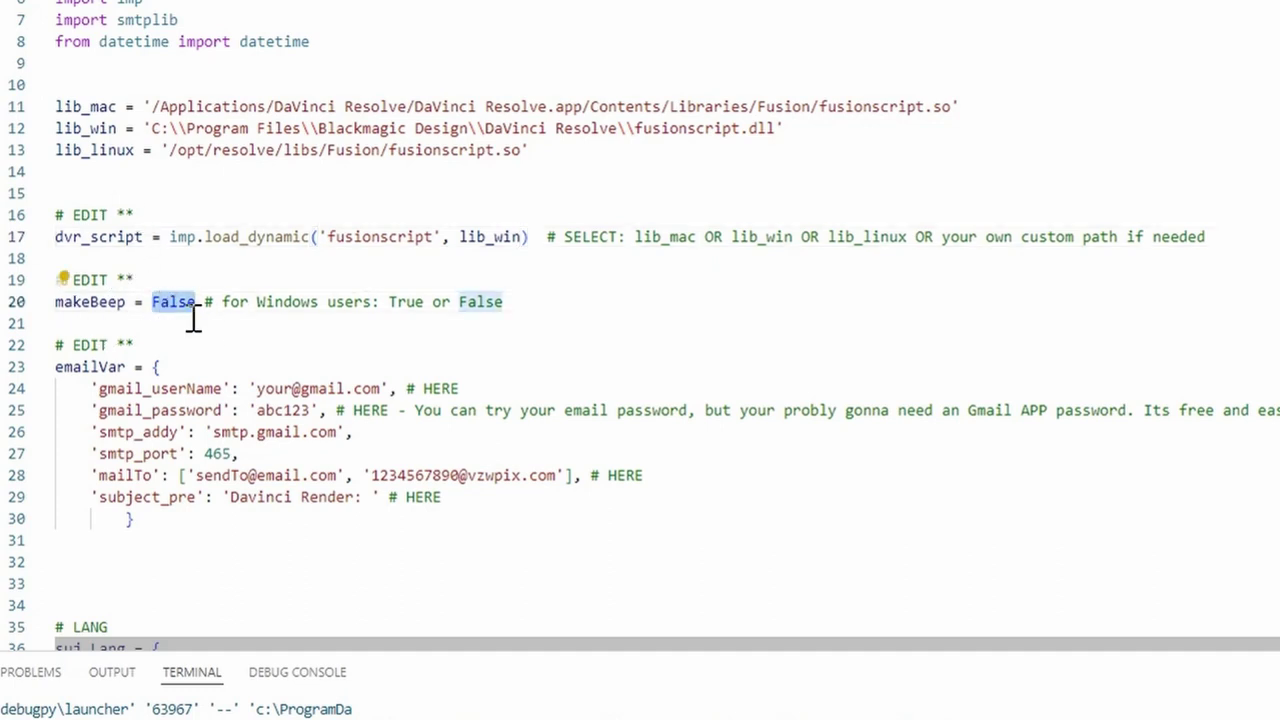
key(BackSpace)
text(True)
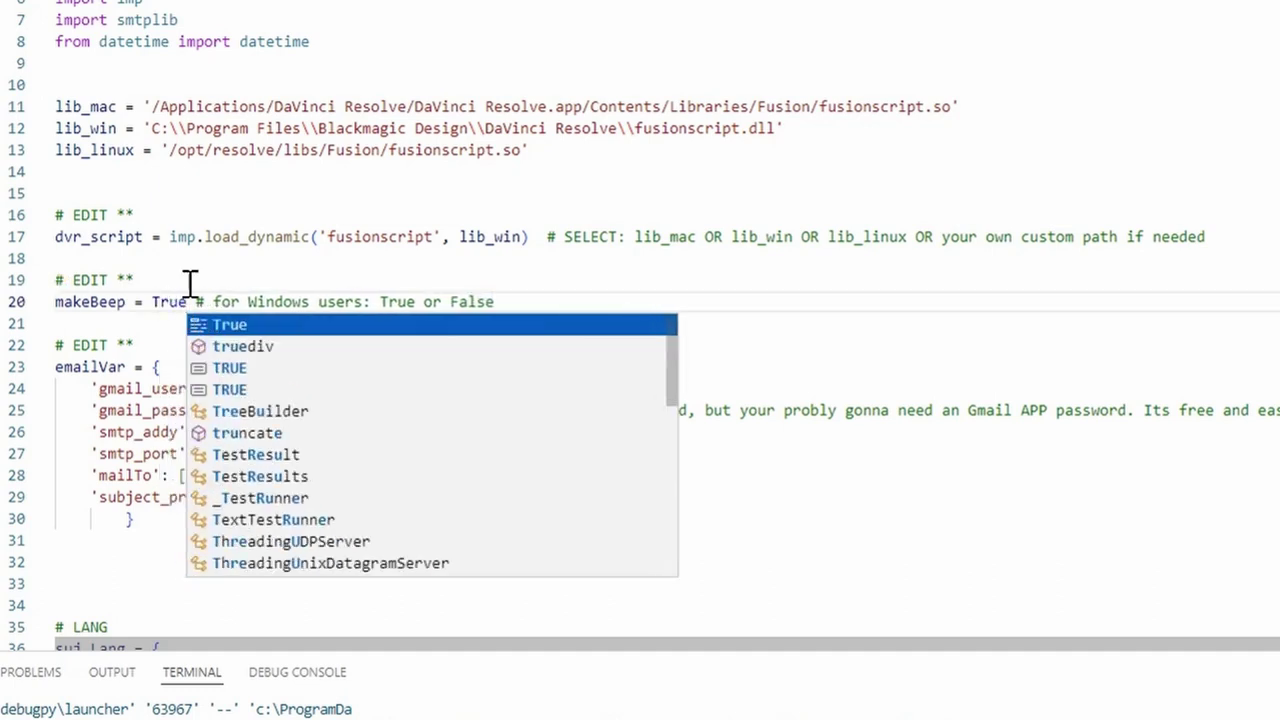
click(180, 256)
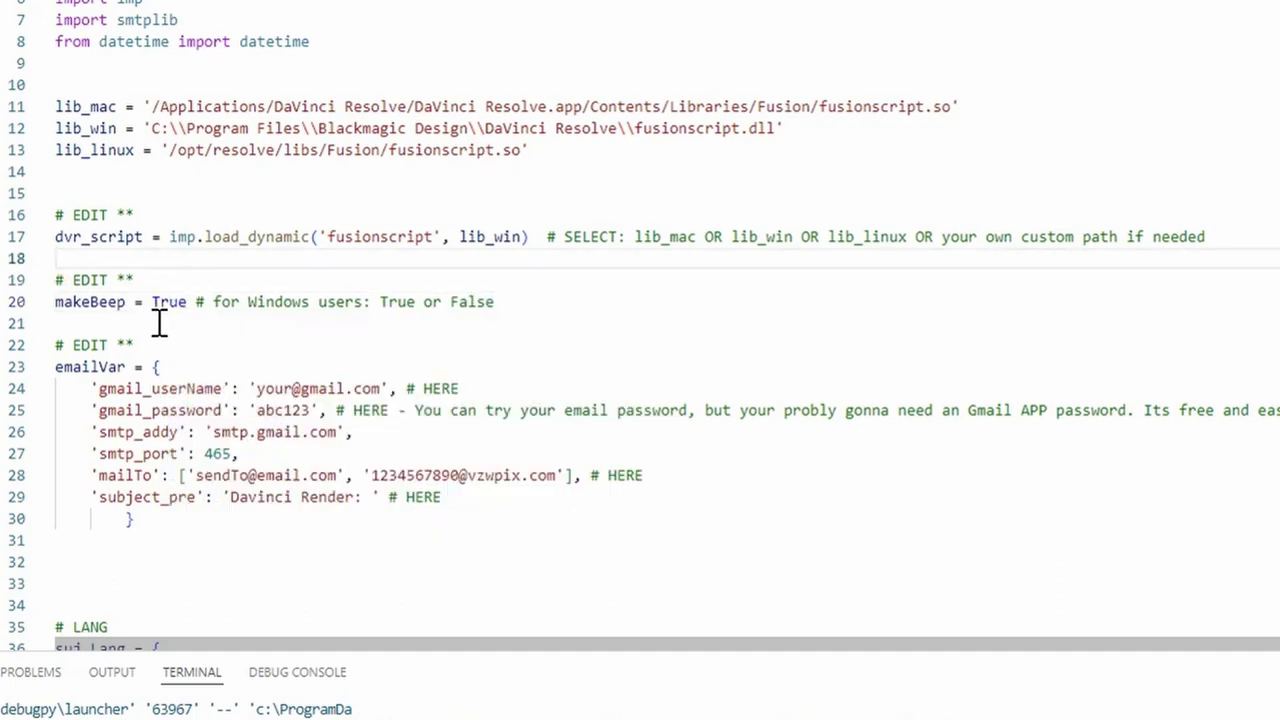
key(ctrl+z)
key(ctrl+z)
click(117, 302)
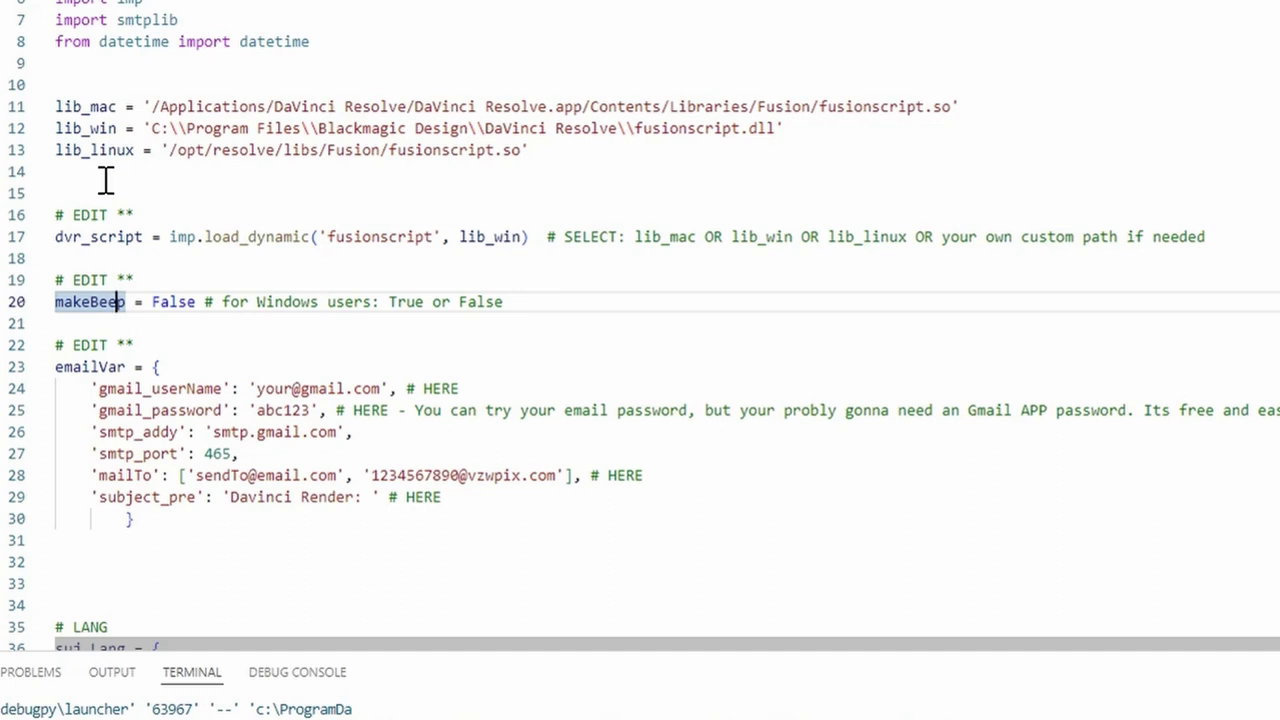
click(106, 180)
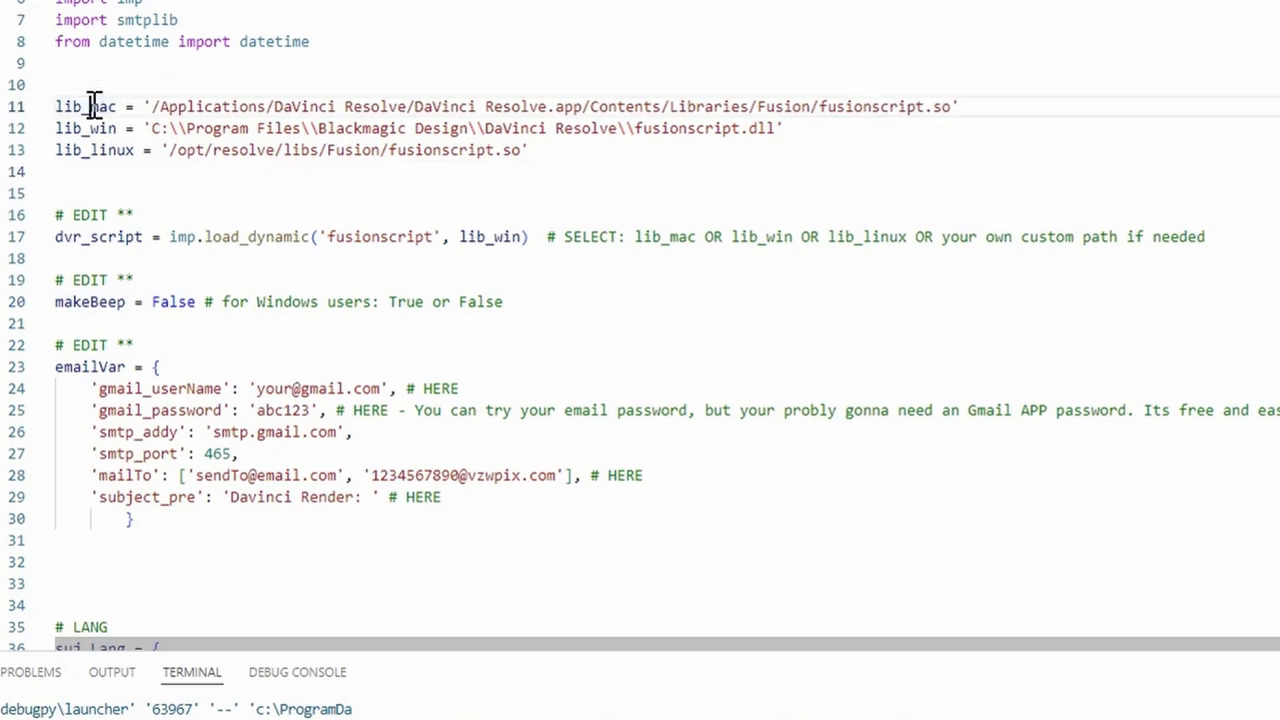
double_click(90, 106)
double_click(100, 149)
scroll(165, 207, down, 3)
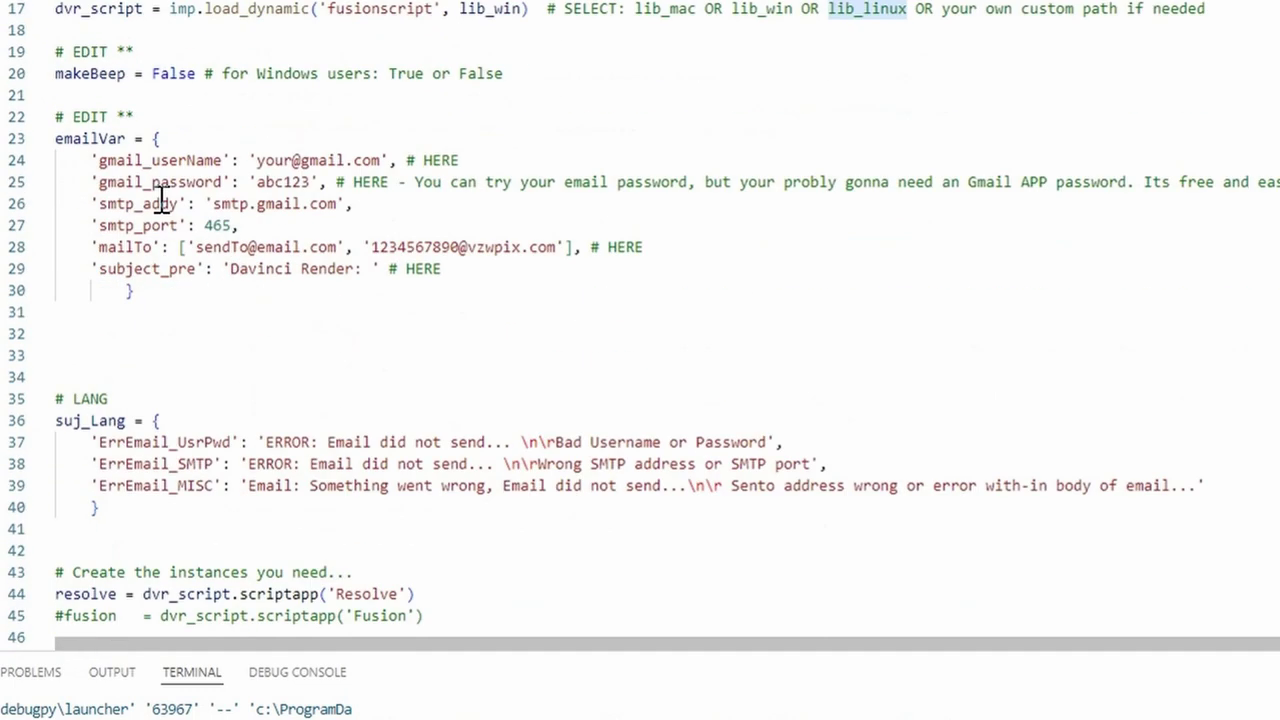
scroll(160, 203, up, 3)
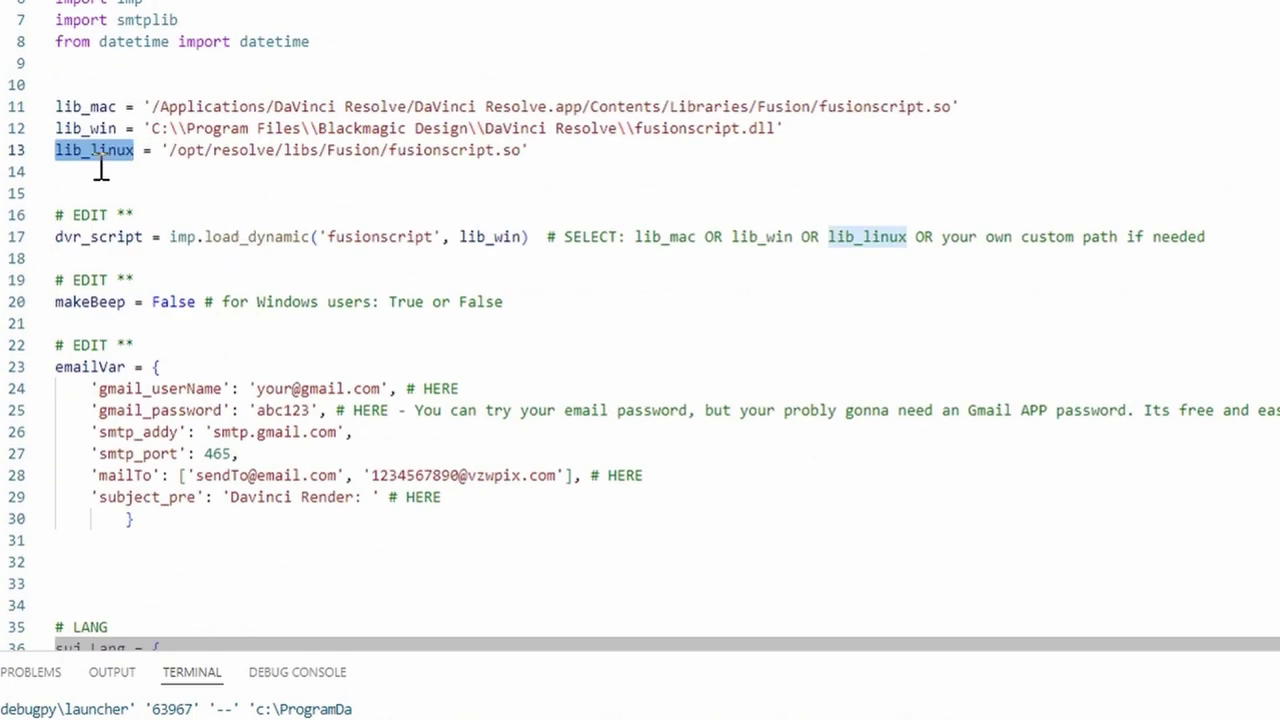
double_click(80, 106)
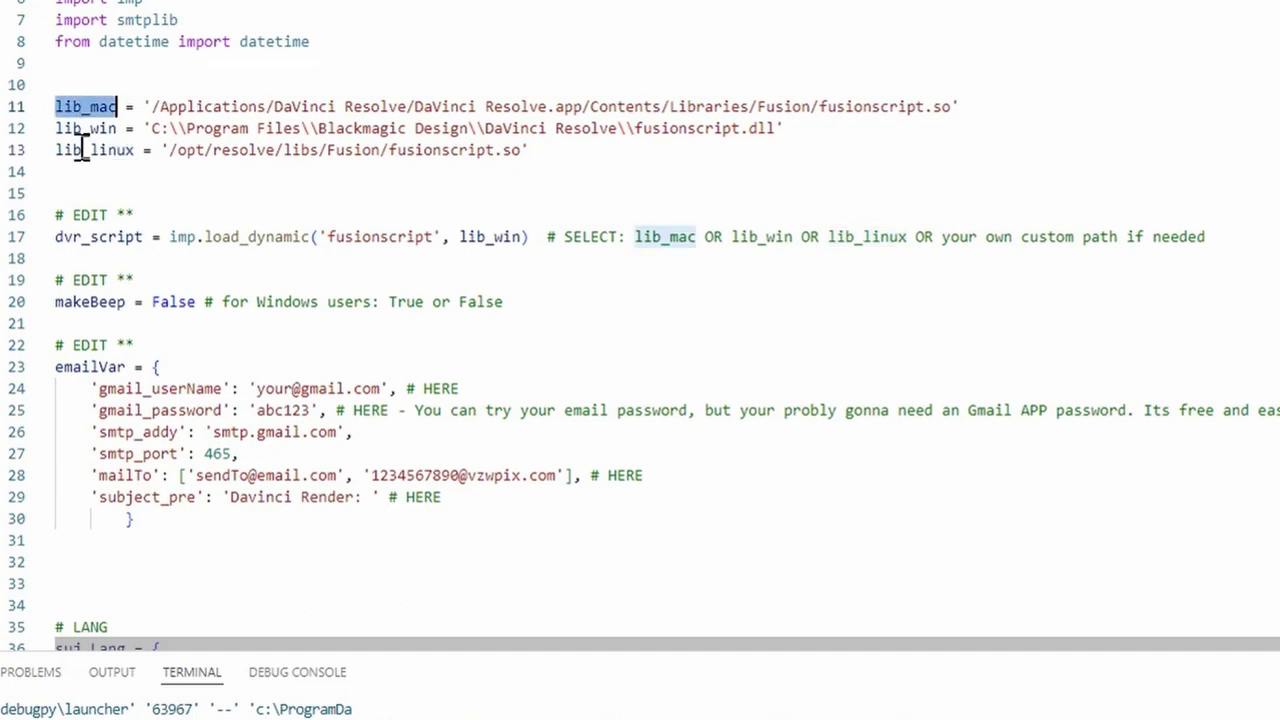
double_click(97, 150)
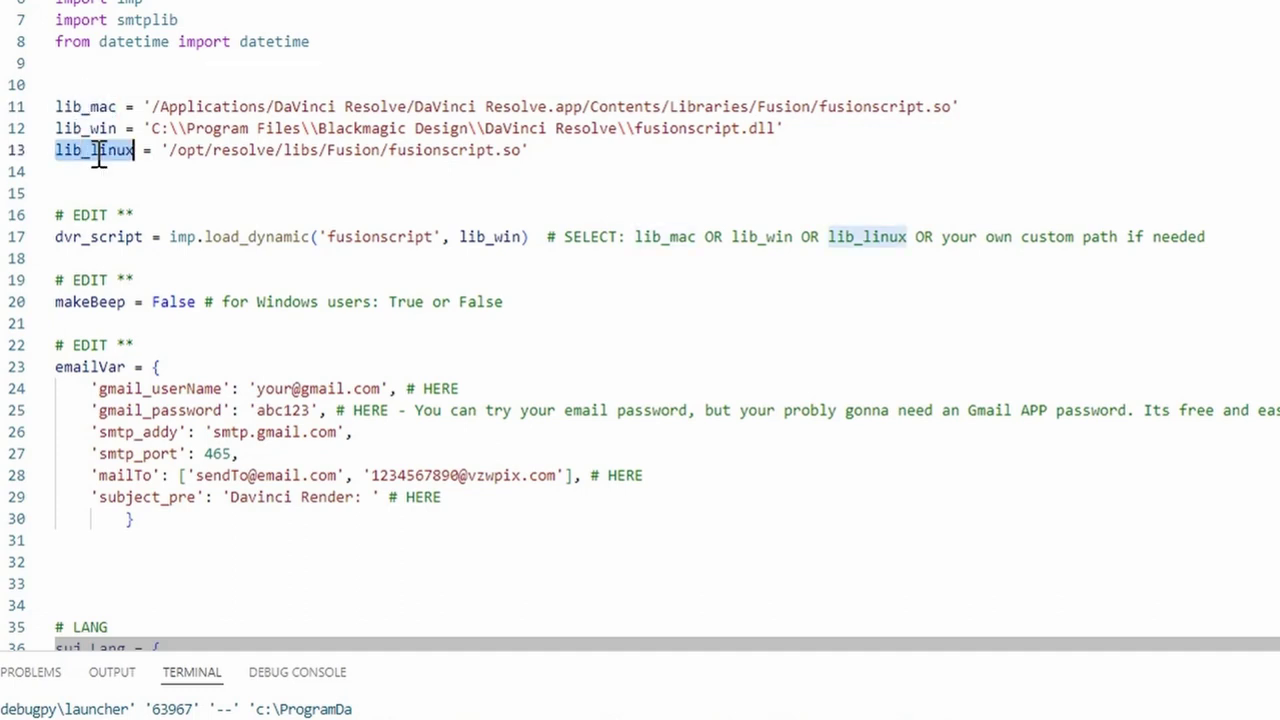
double_click(97, 301)
scroll(160, 208, down, 20)
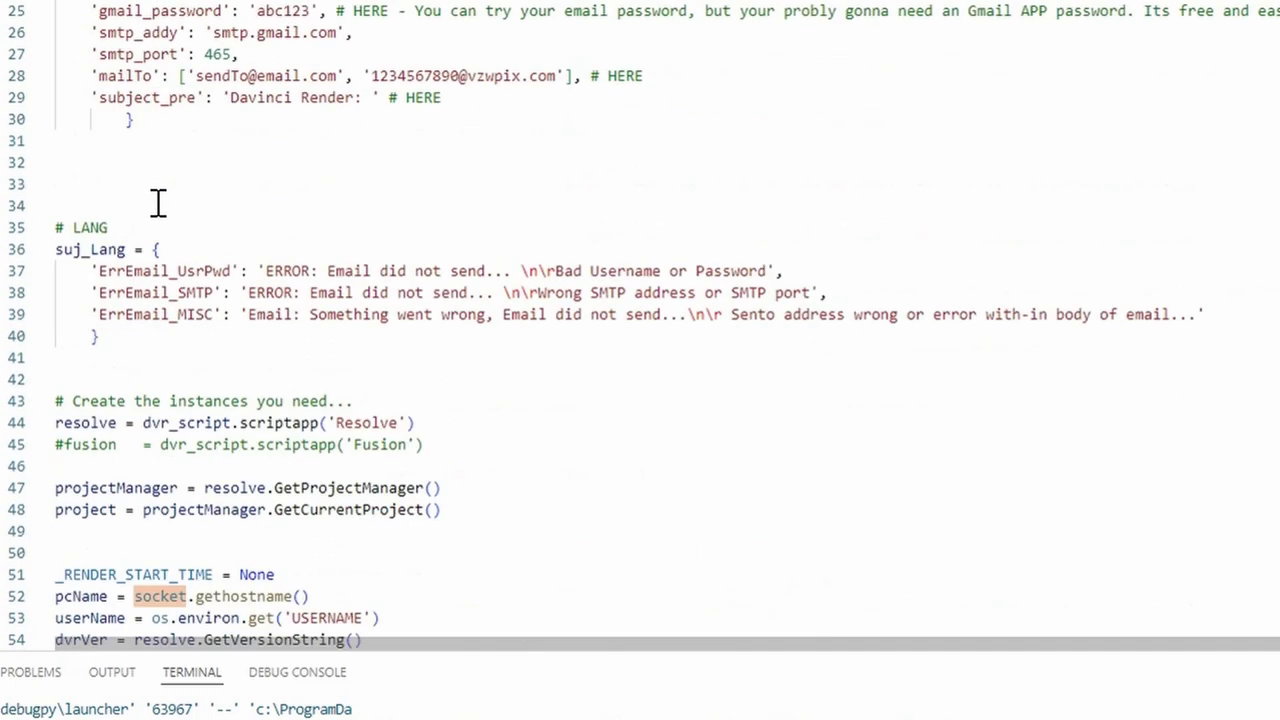
scroll(164, 199, down, 20)
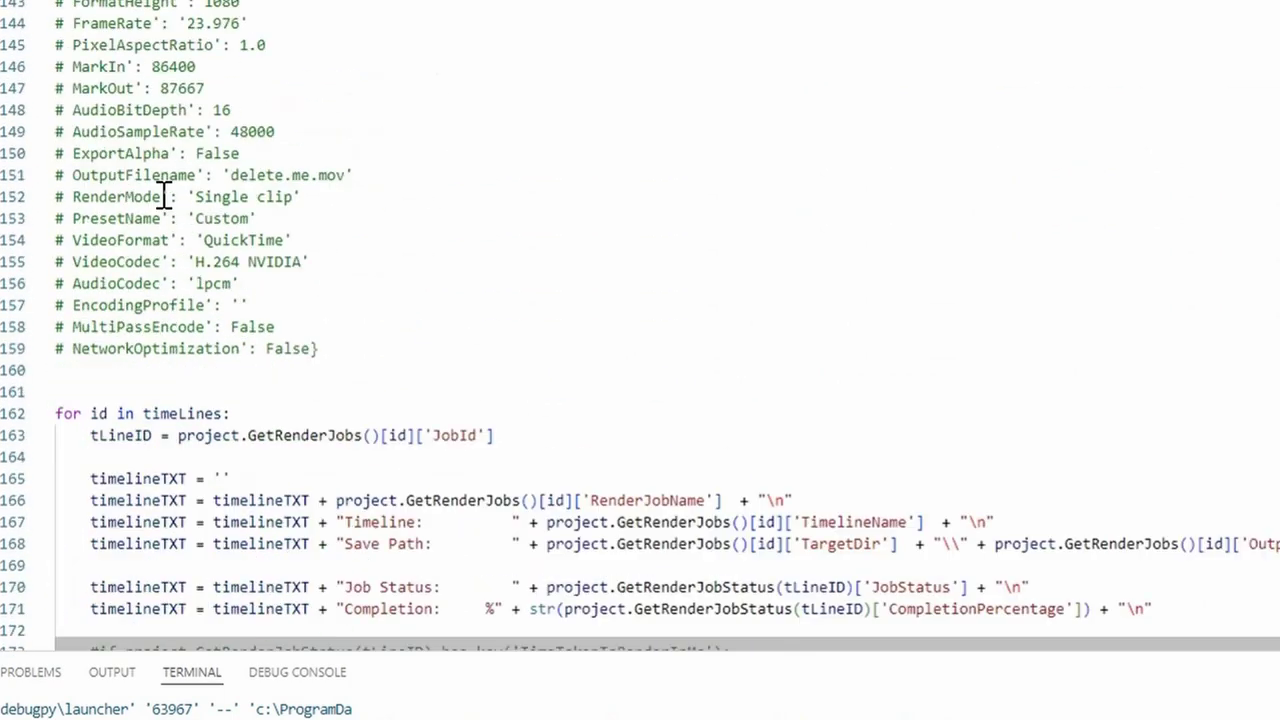
click(80, 149)
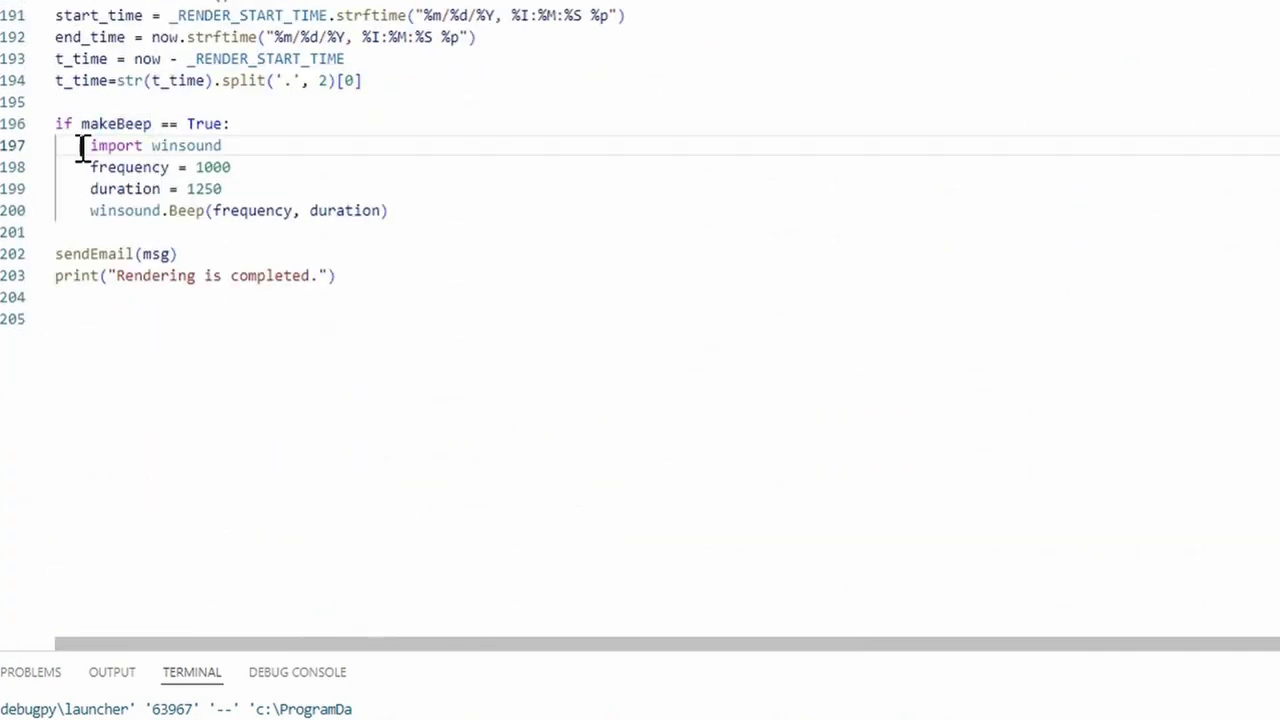
double_click(118, 123)
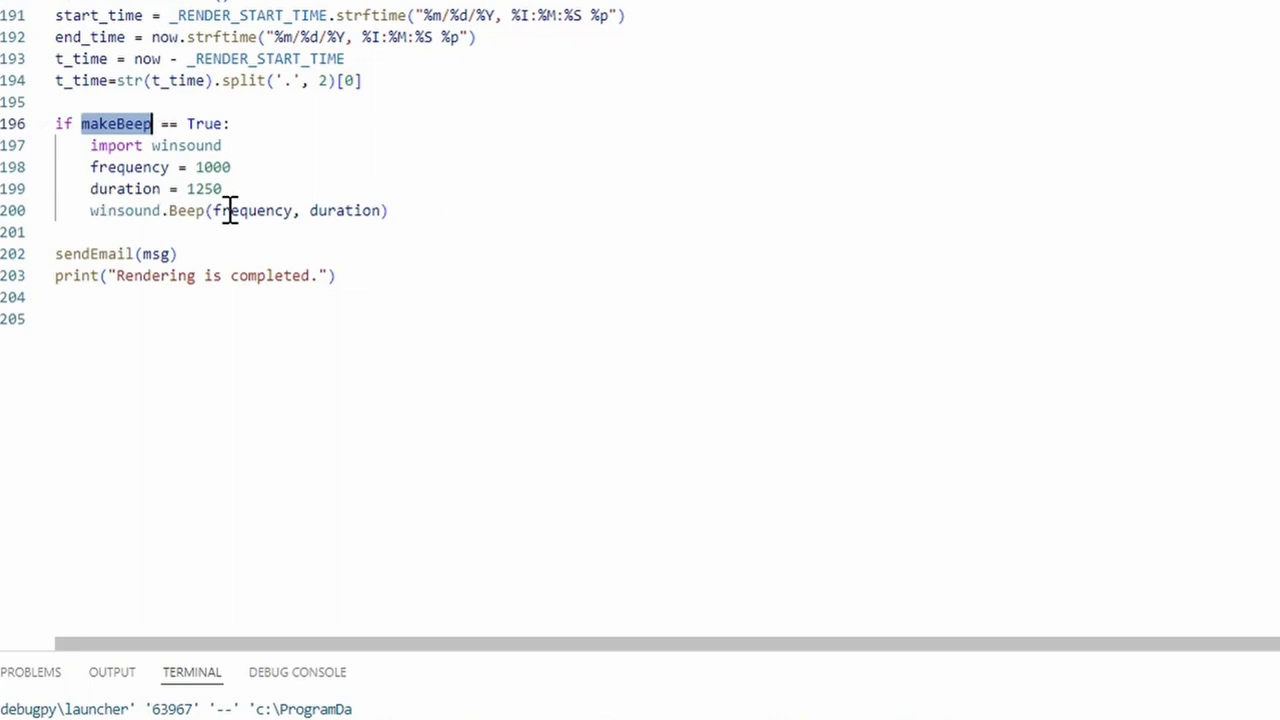
scroll(160, 180, up, 20)
scroll(157, 181, up, 20)
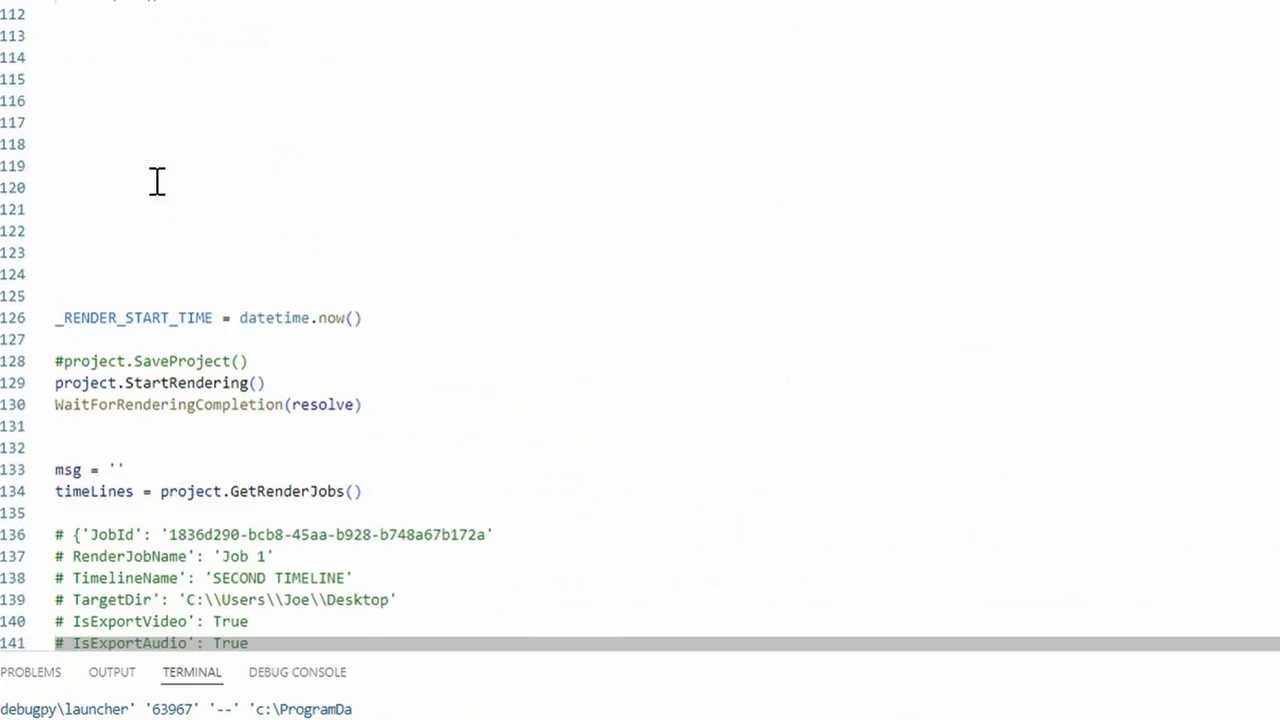
scroll(157, 181, up, 6)
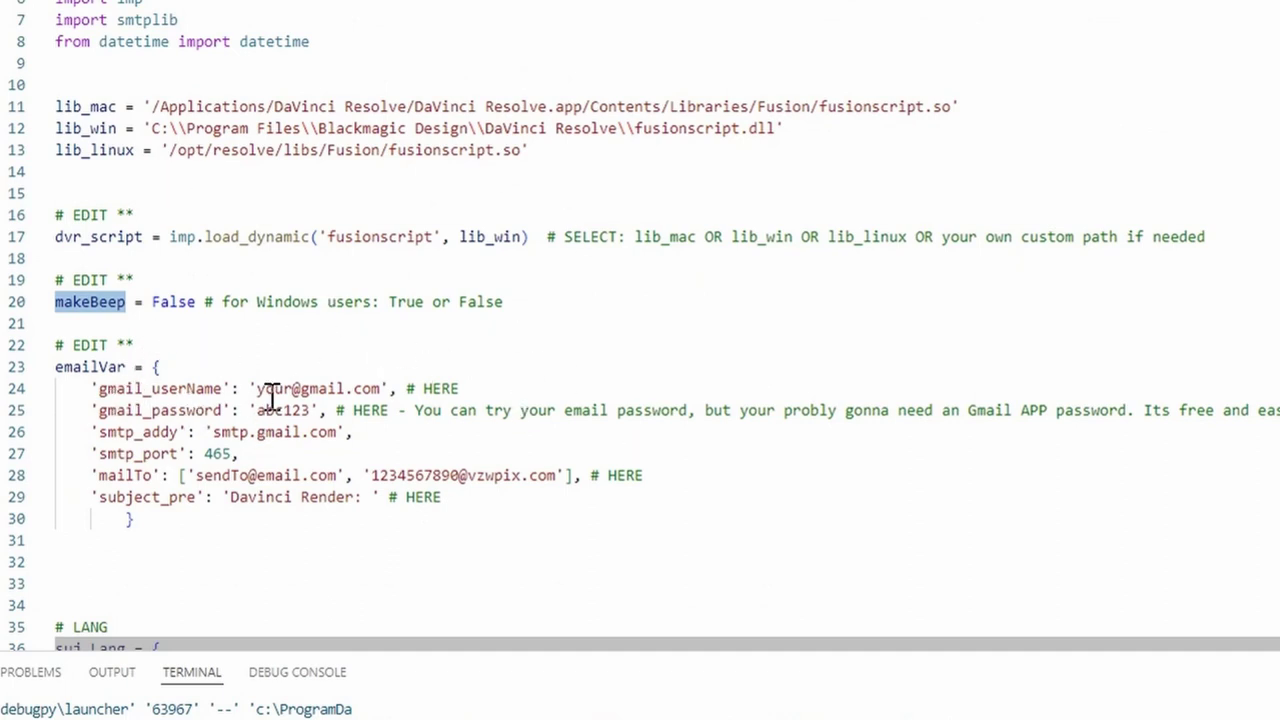
Step: Review the gmail_userName, gmail_password, APP-password advice and the two mailTo recipients with the SMS carrier domain
drag(258, 390, 381, 388)
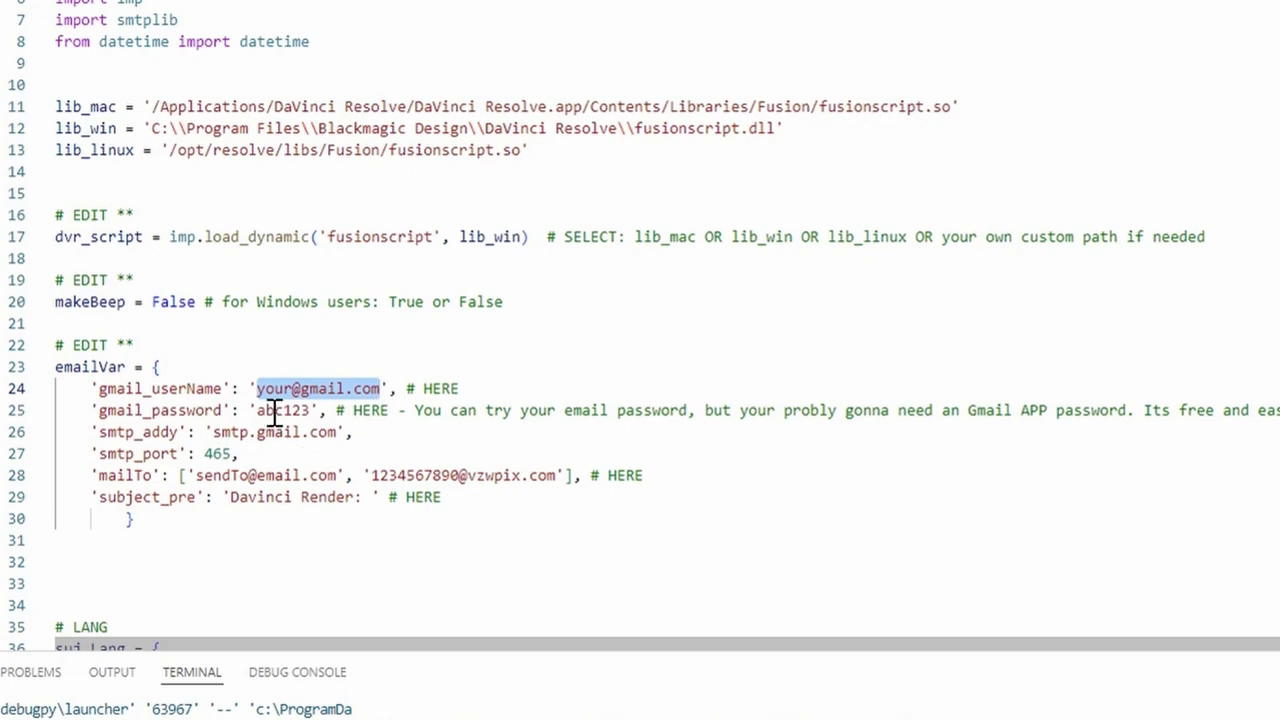
click(222, 370)
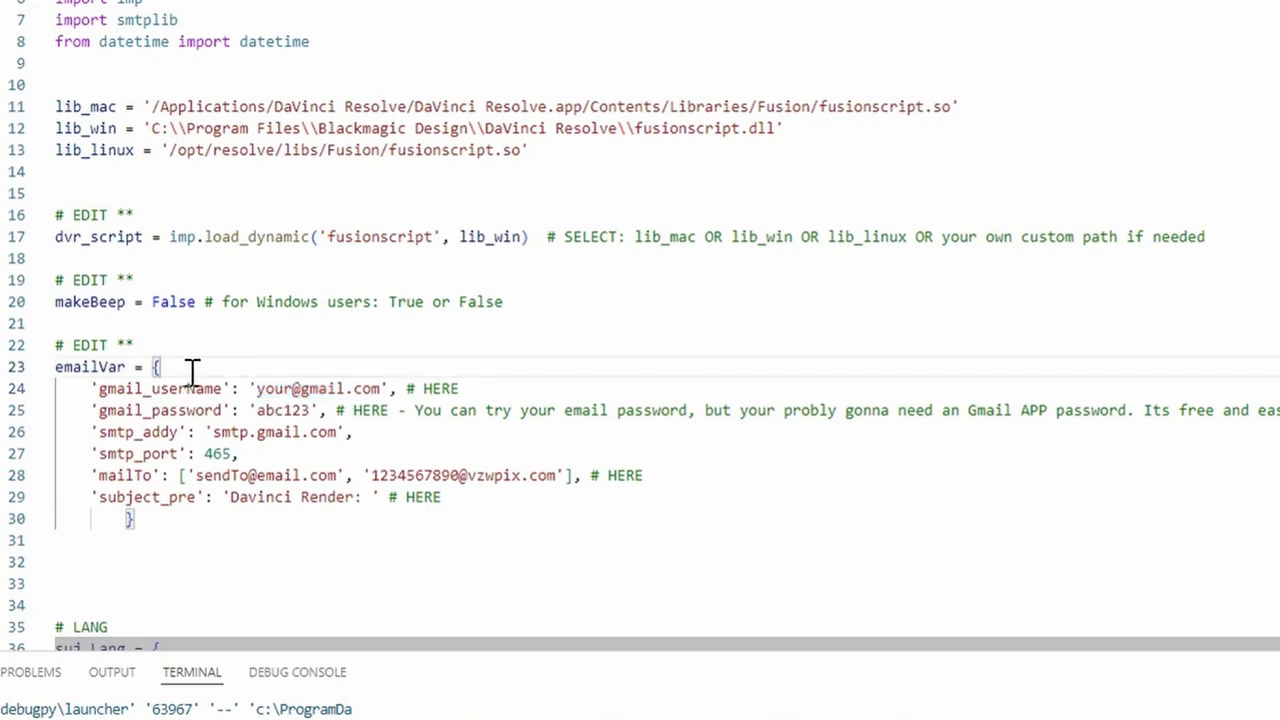
double_click(270, 410)
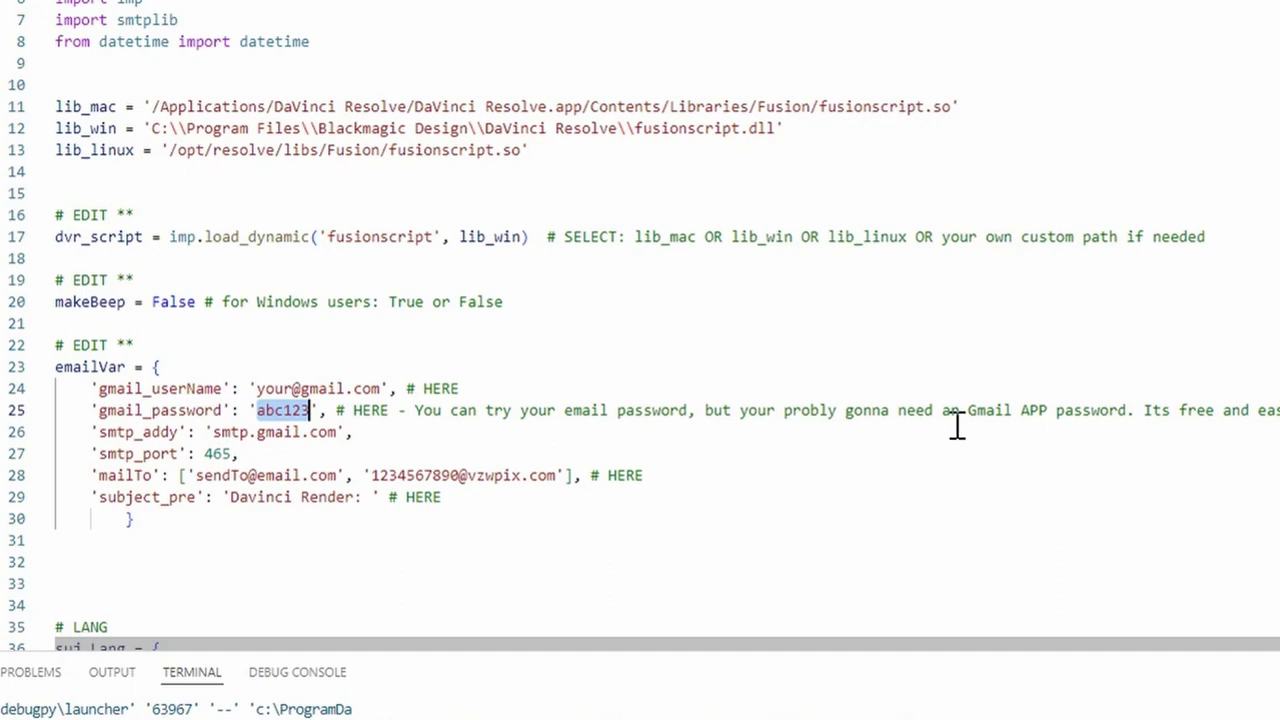
drag(970, 410, 1127, 410)
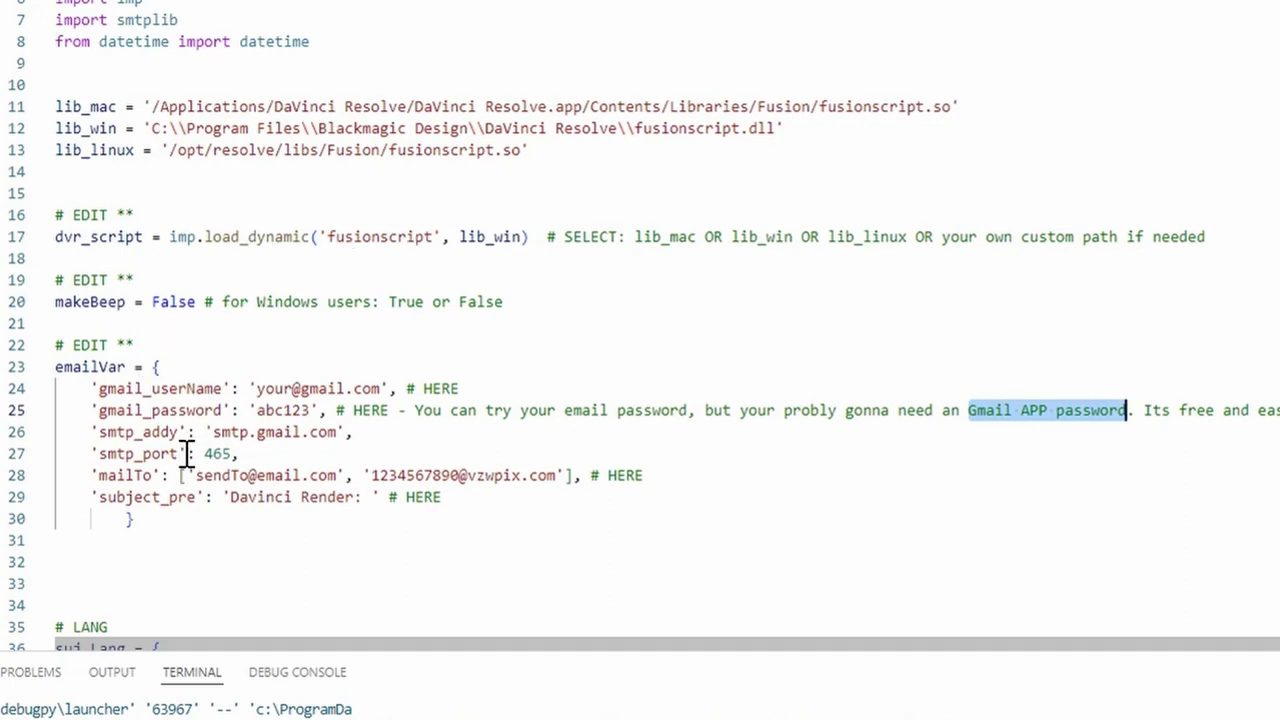
drag(195, 475, 337, 475)
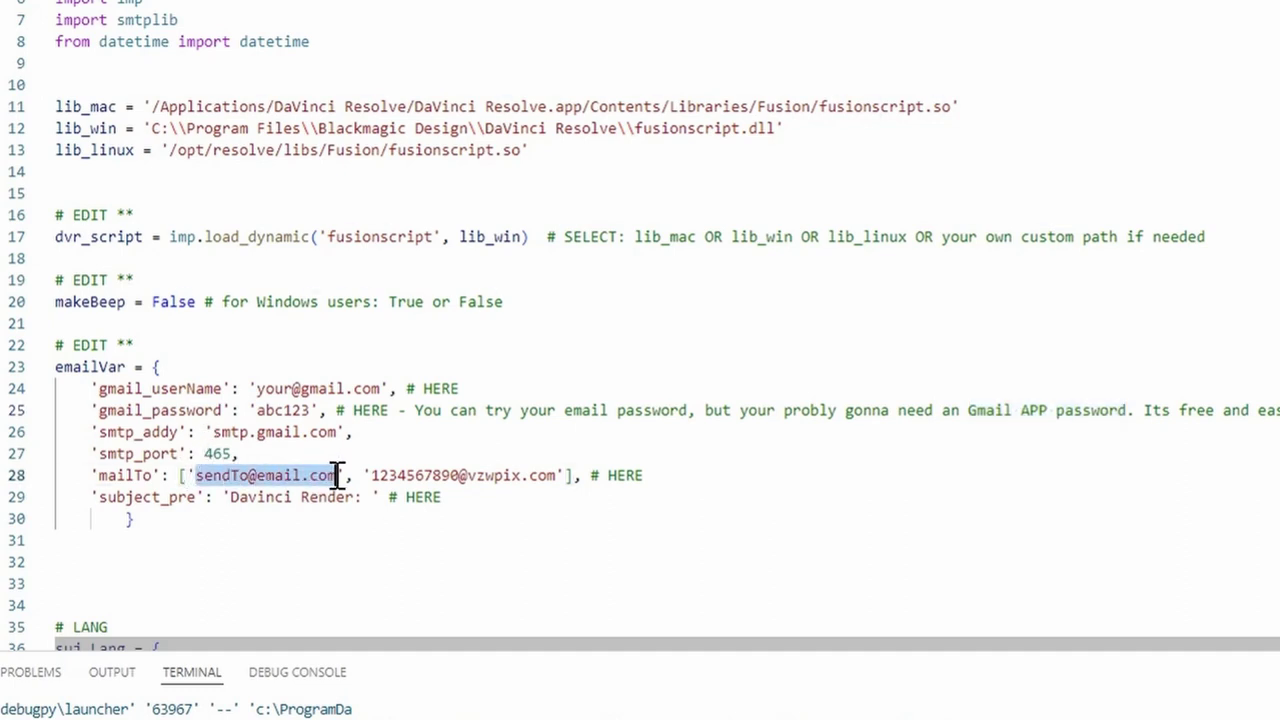
click(214, 476)
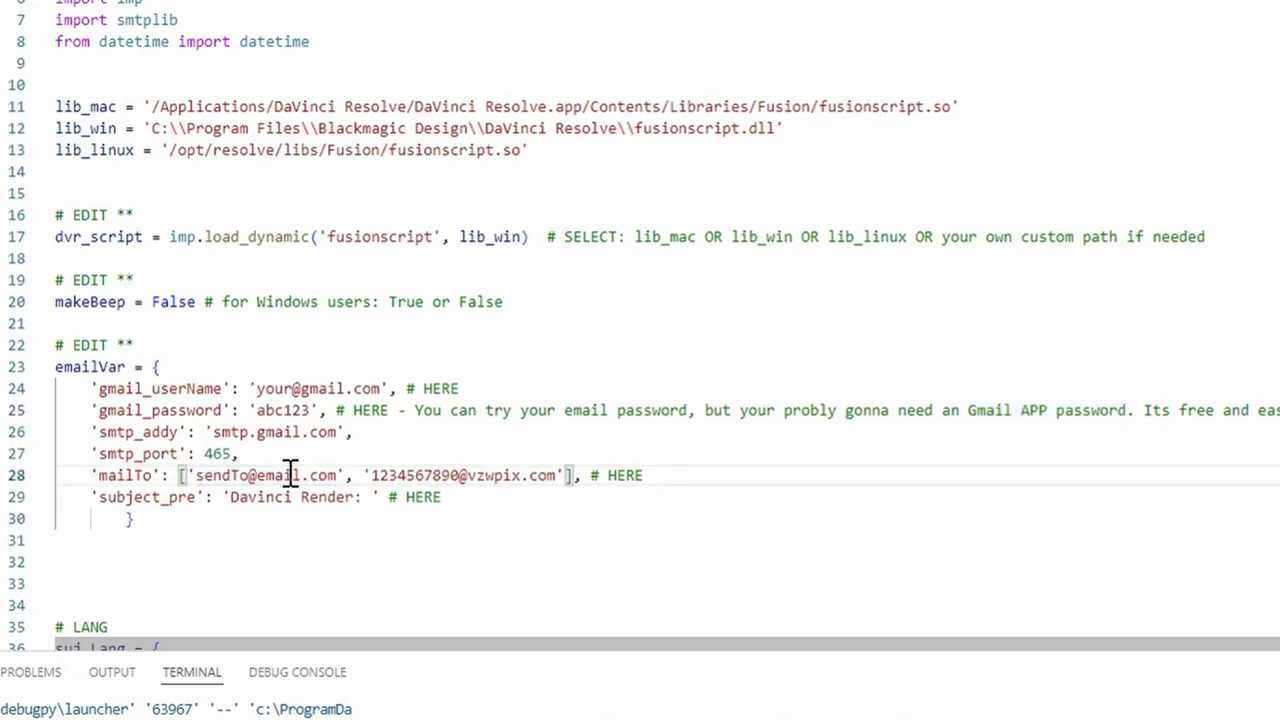
drag(370, 475, 560, 475)
click(424, 500)
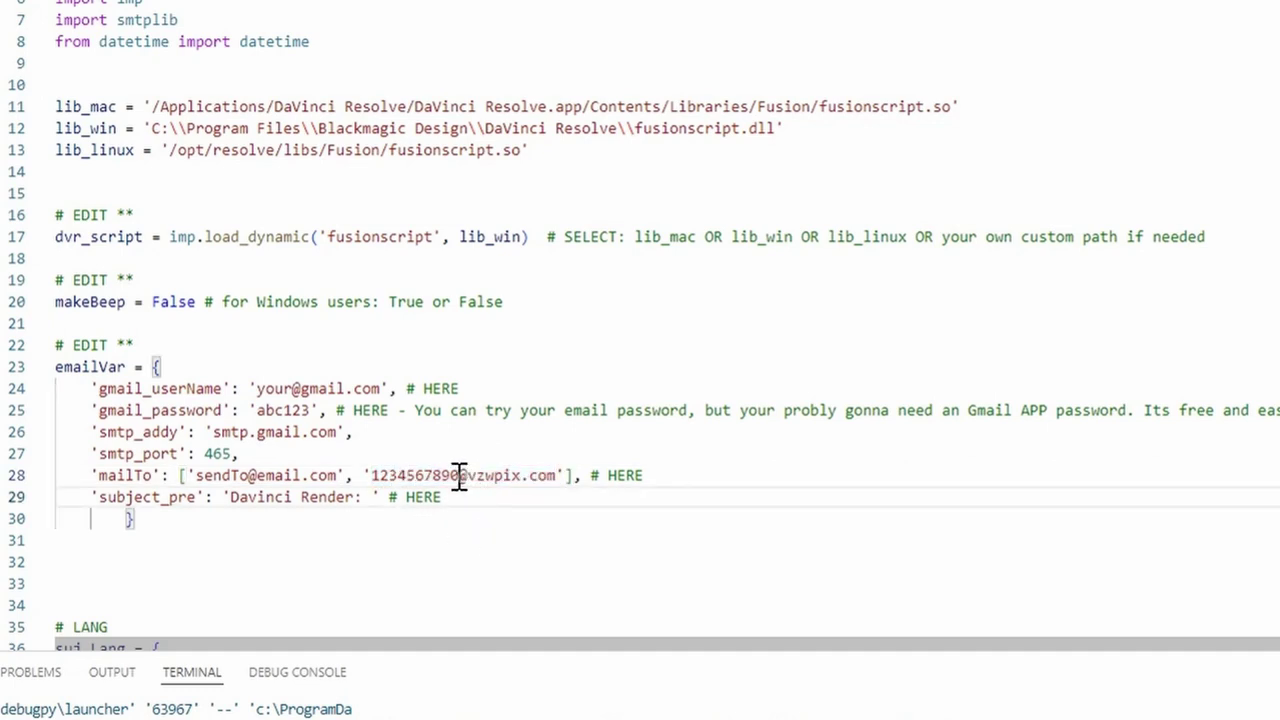
drag(467, 475, 553, 475)
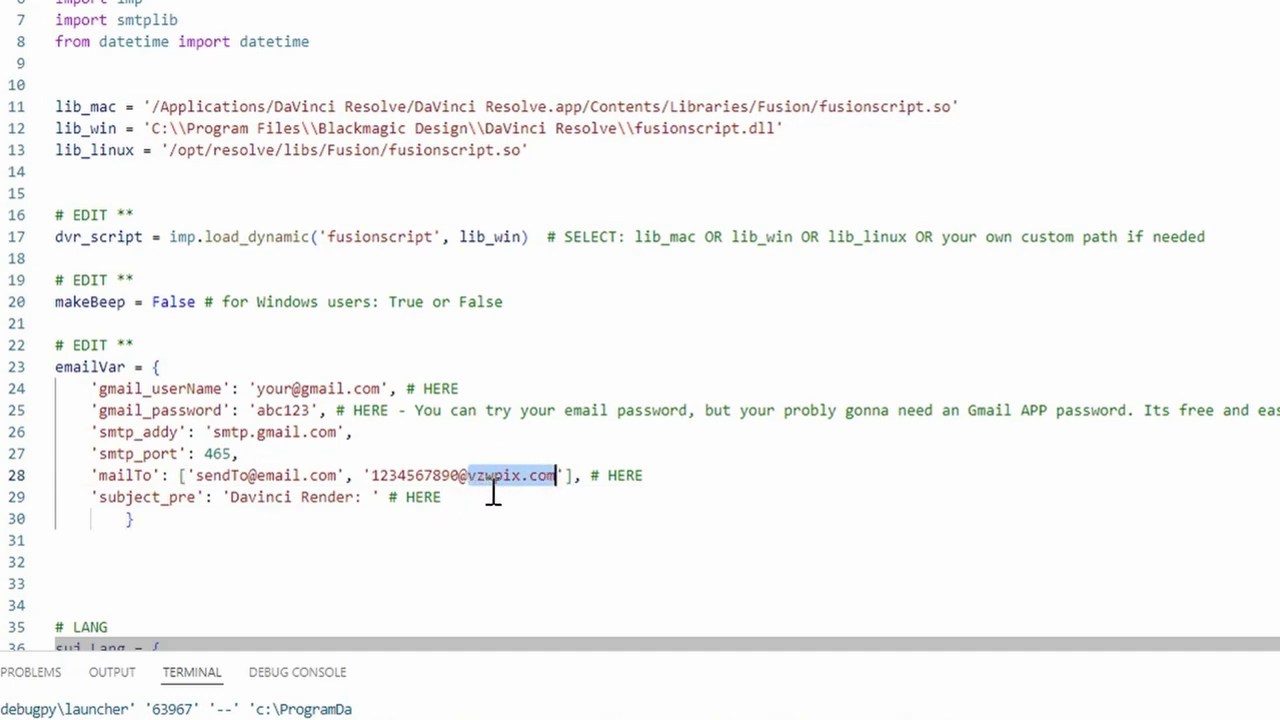
click(327, 388)
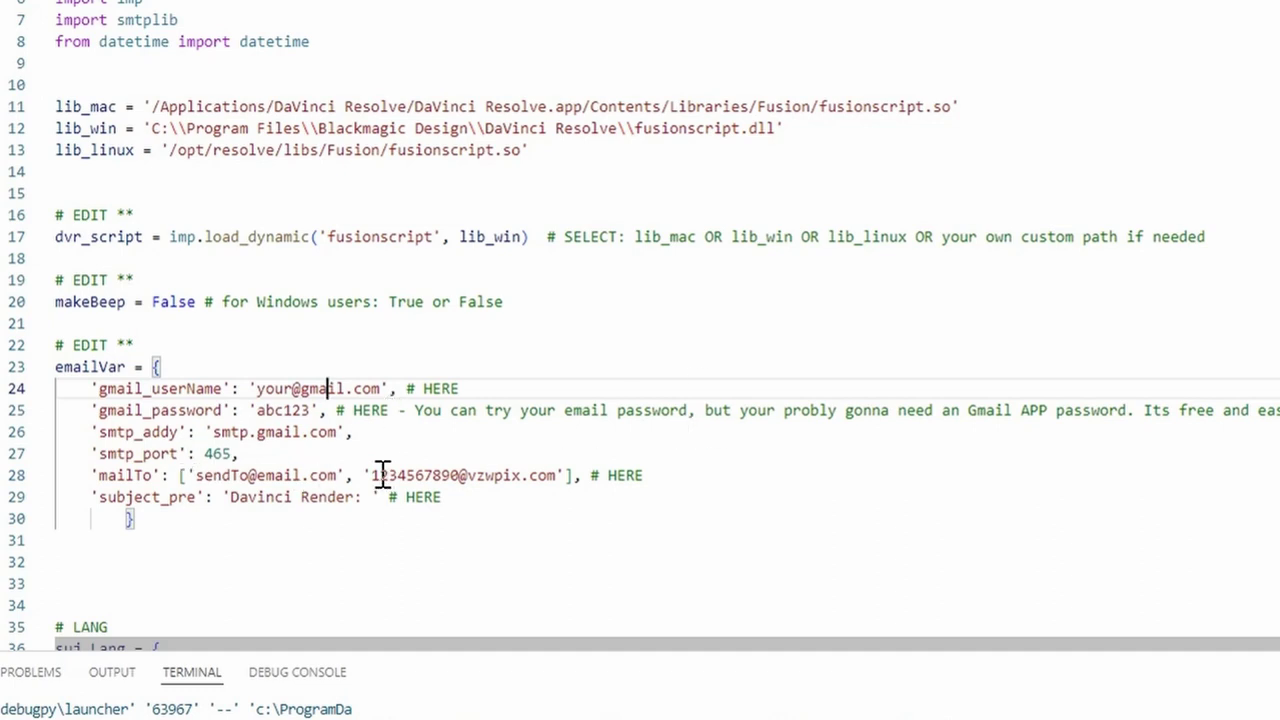
Step: Duplicate the second mailTo SMS address and change its user part to 'new'
drag(346, 476, 565, 475)
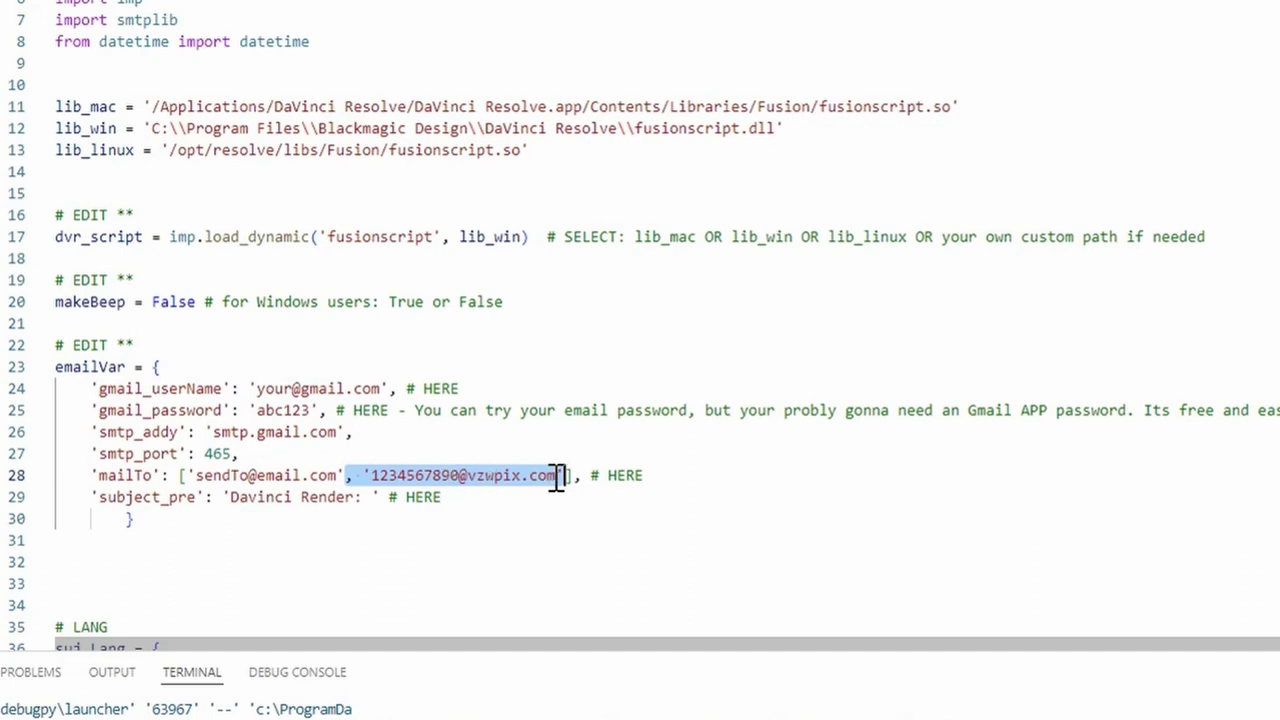
key(ctrl+c)
click(563, 475)
key(ctrl+v)
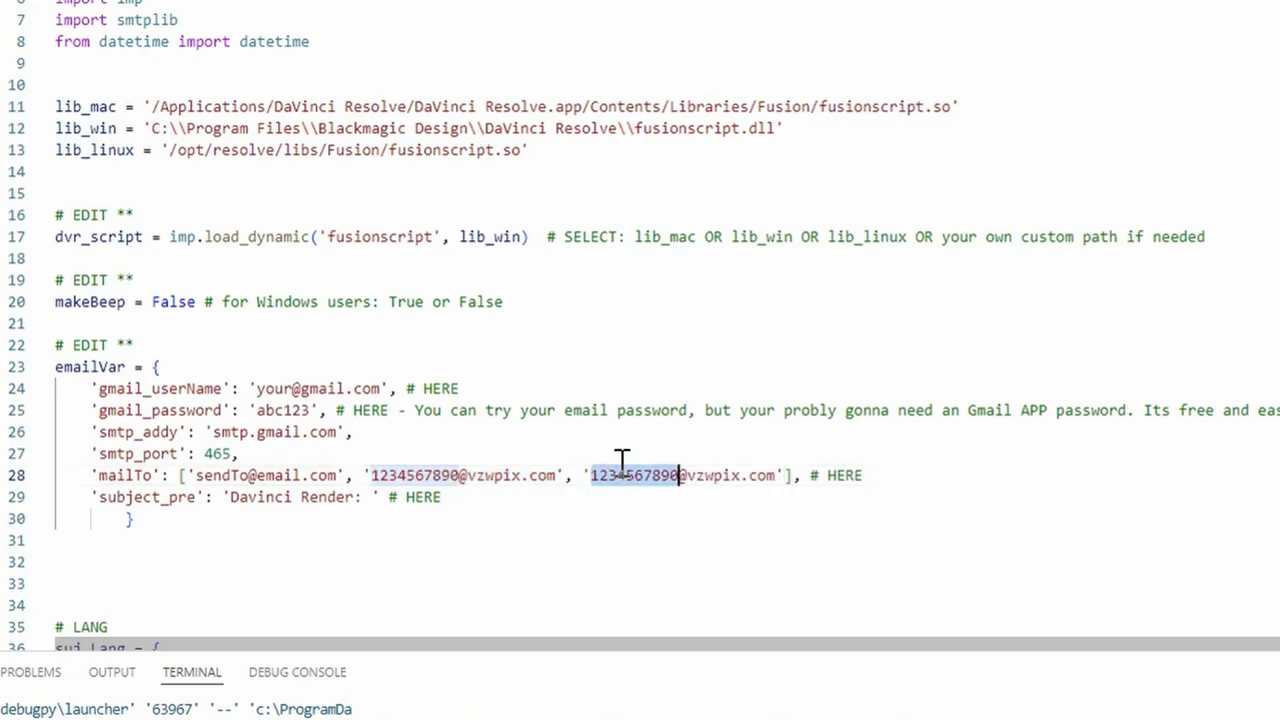
text(new)
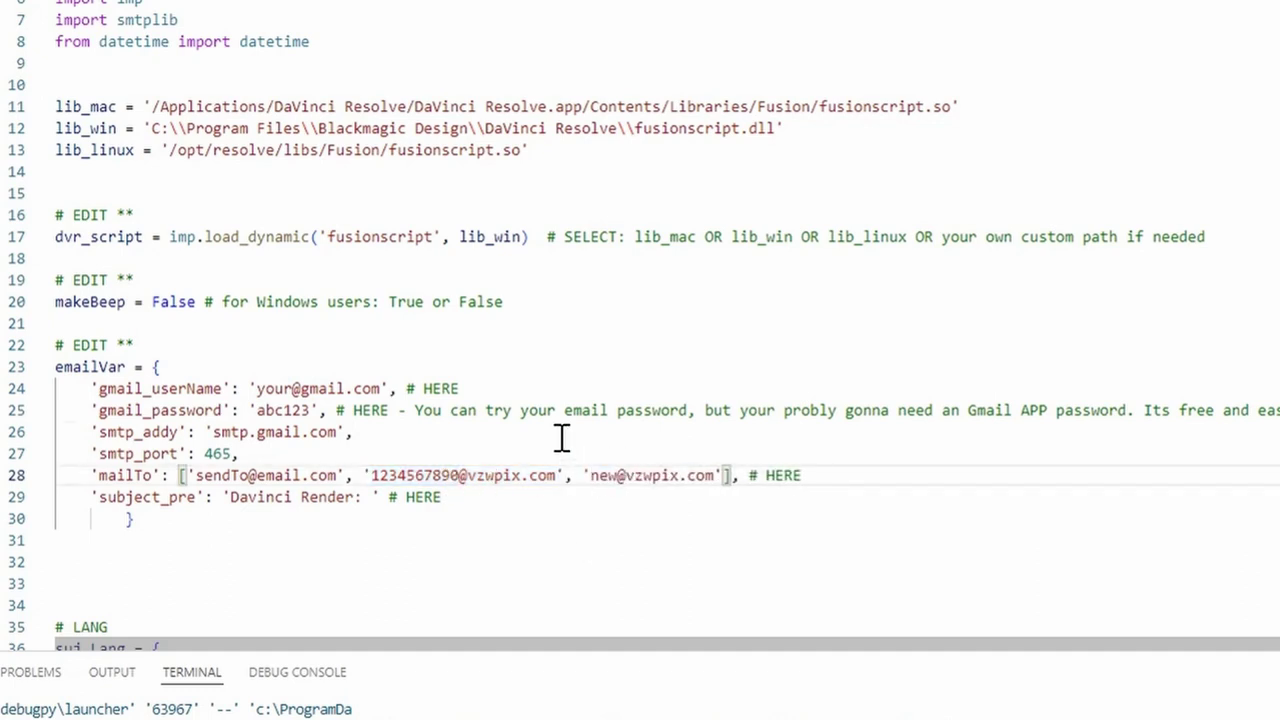
click(562, 437)
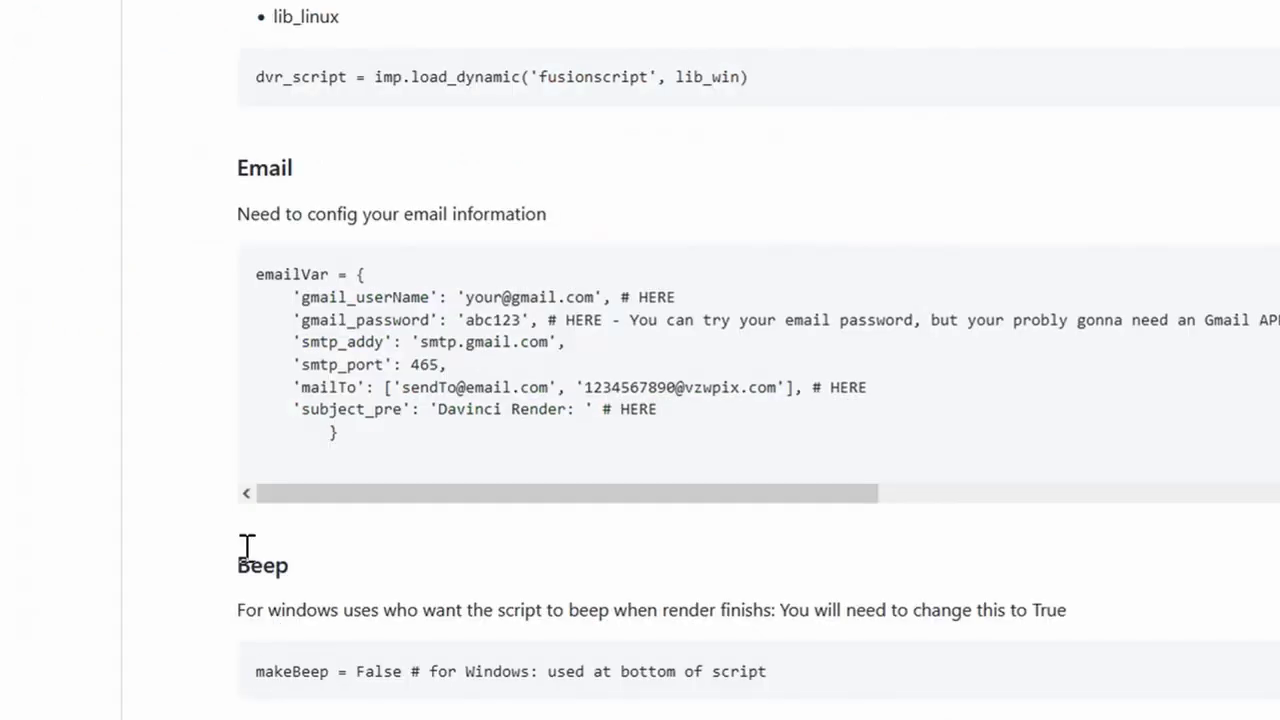
scroll(206, 443, up, 15)
scroll(206, 443, down, 3)
scroll(206, 443, down, 3)
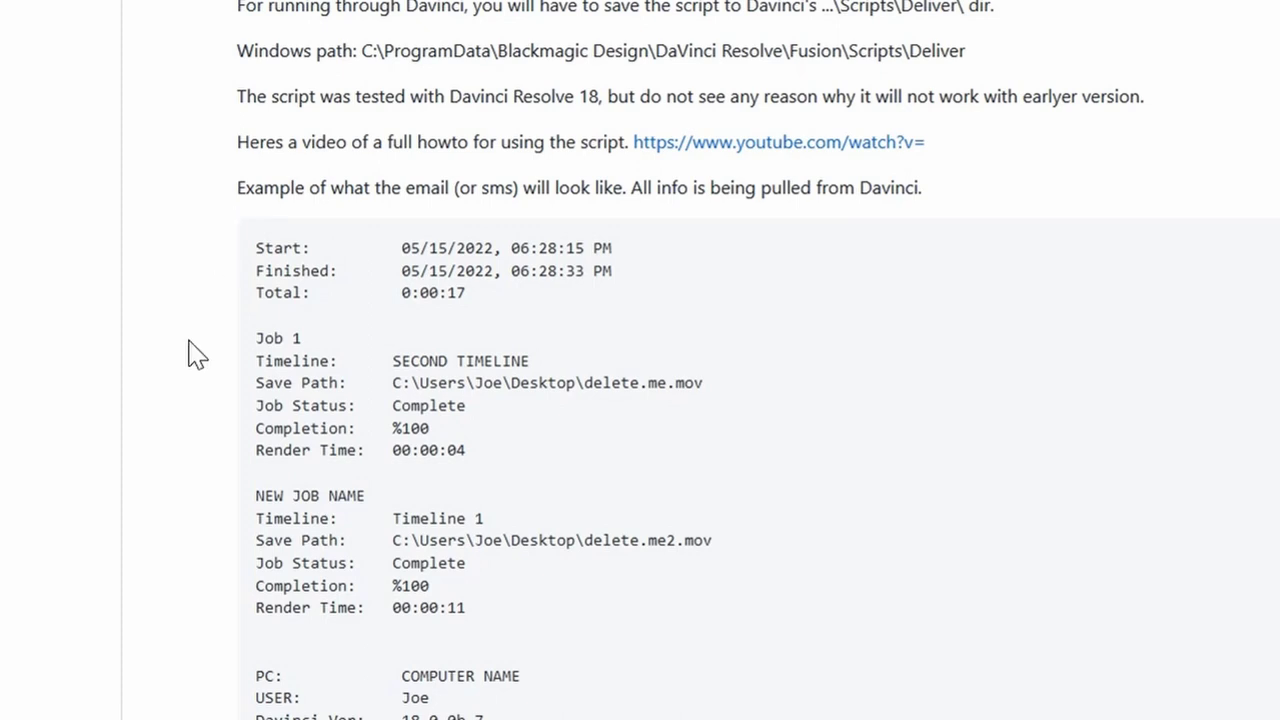
key(alt+Tab)
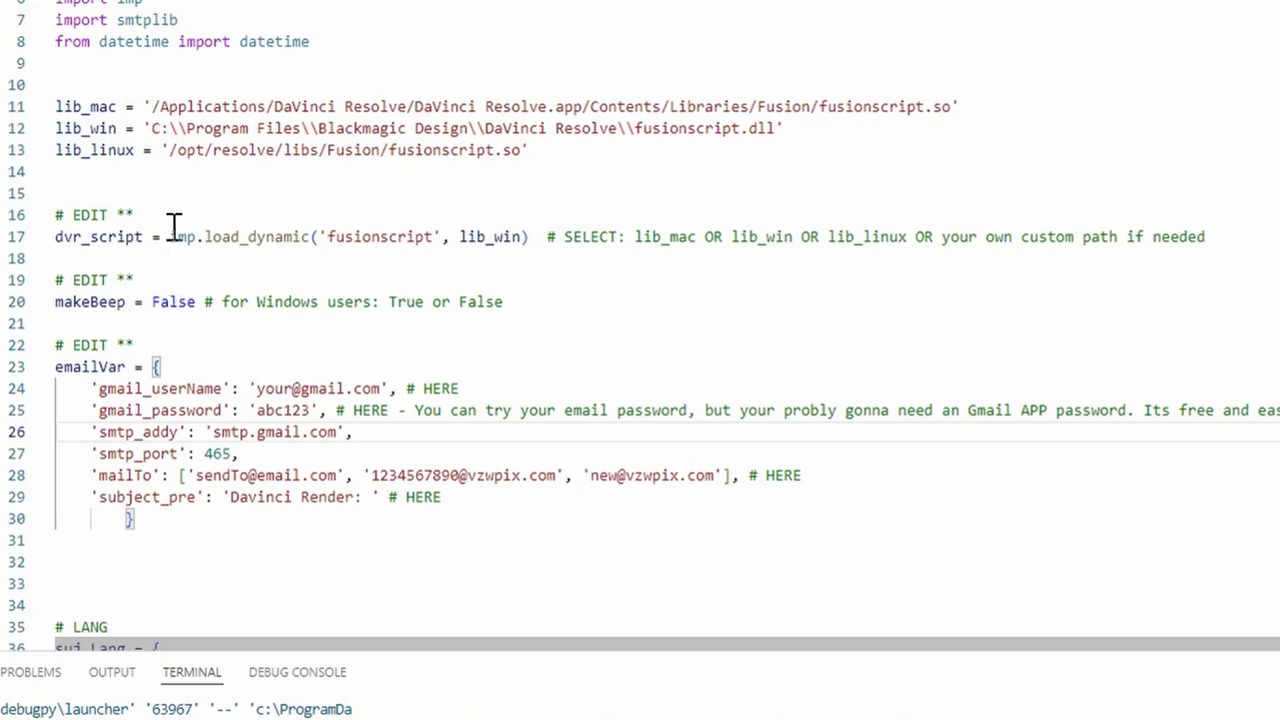
Step: Run render_aler.py from the editor, producing an imp DeprecationWarning in the terminal
click(86, 258)
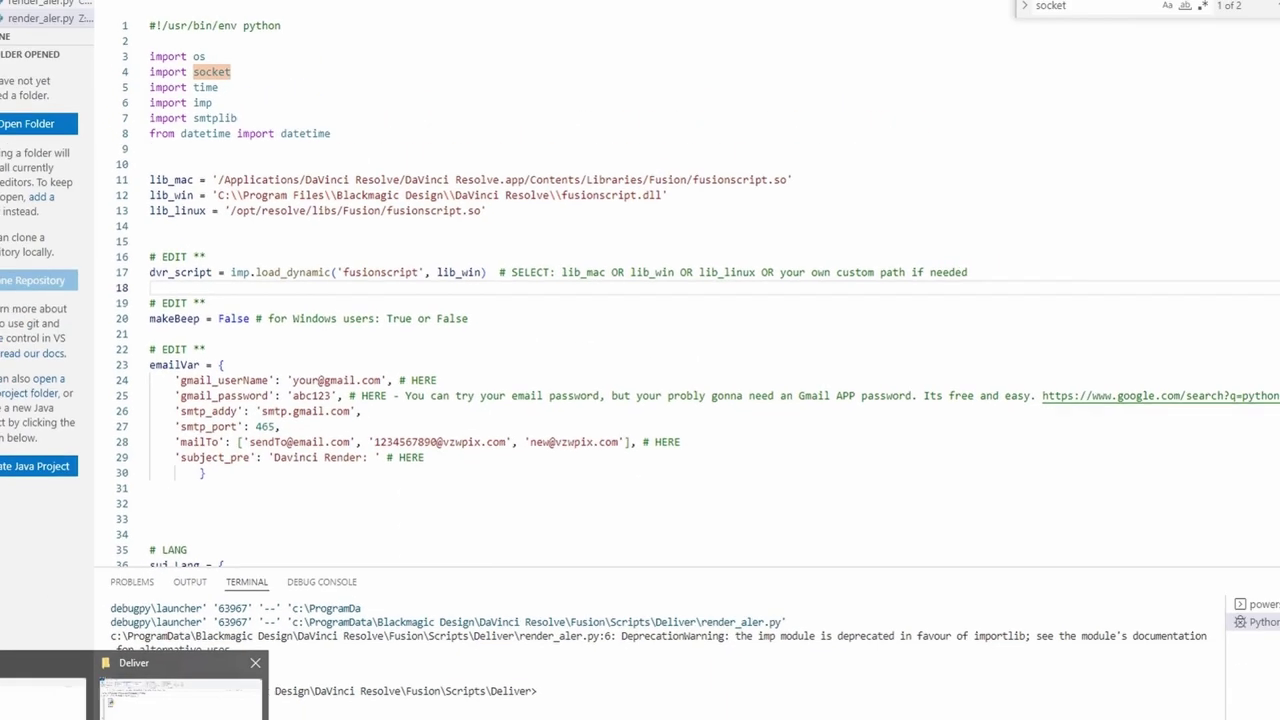
Step: Show the Deliver scripts folder in File Explorer and check its full path under ProgramData's DaVinci Resolve
click(180, 698)
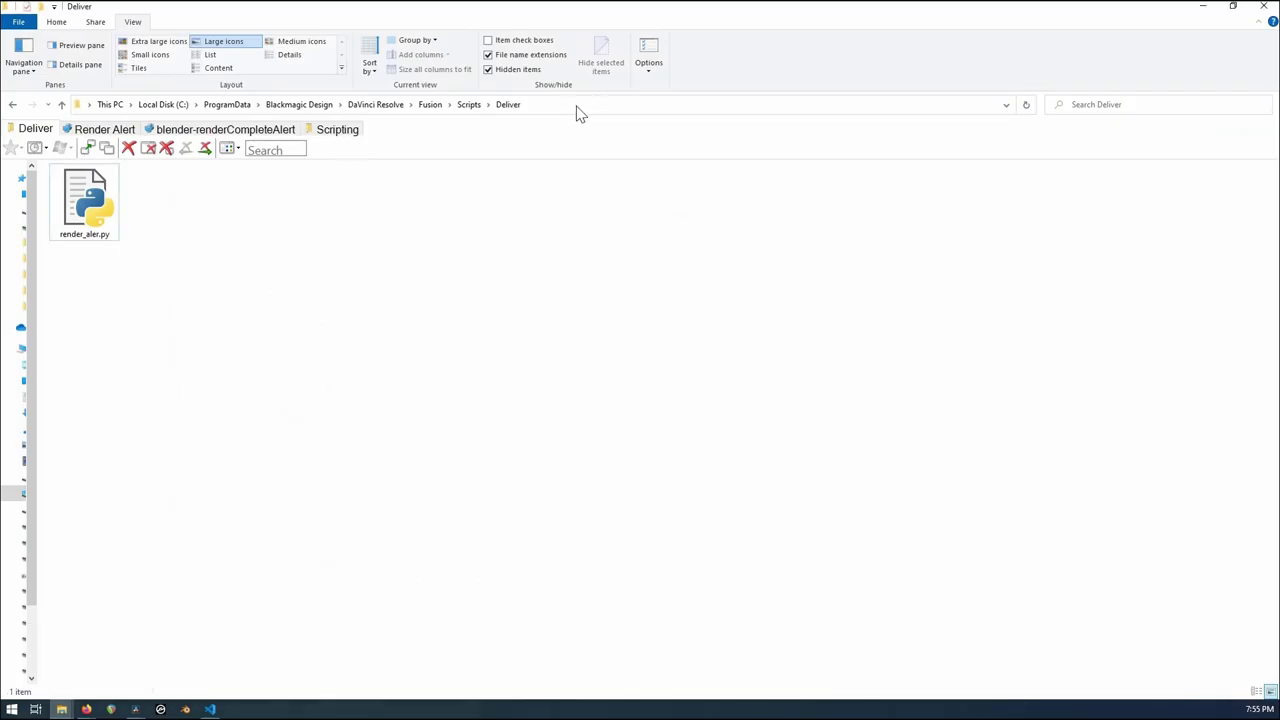
click(572, 110)
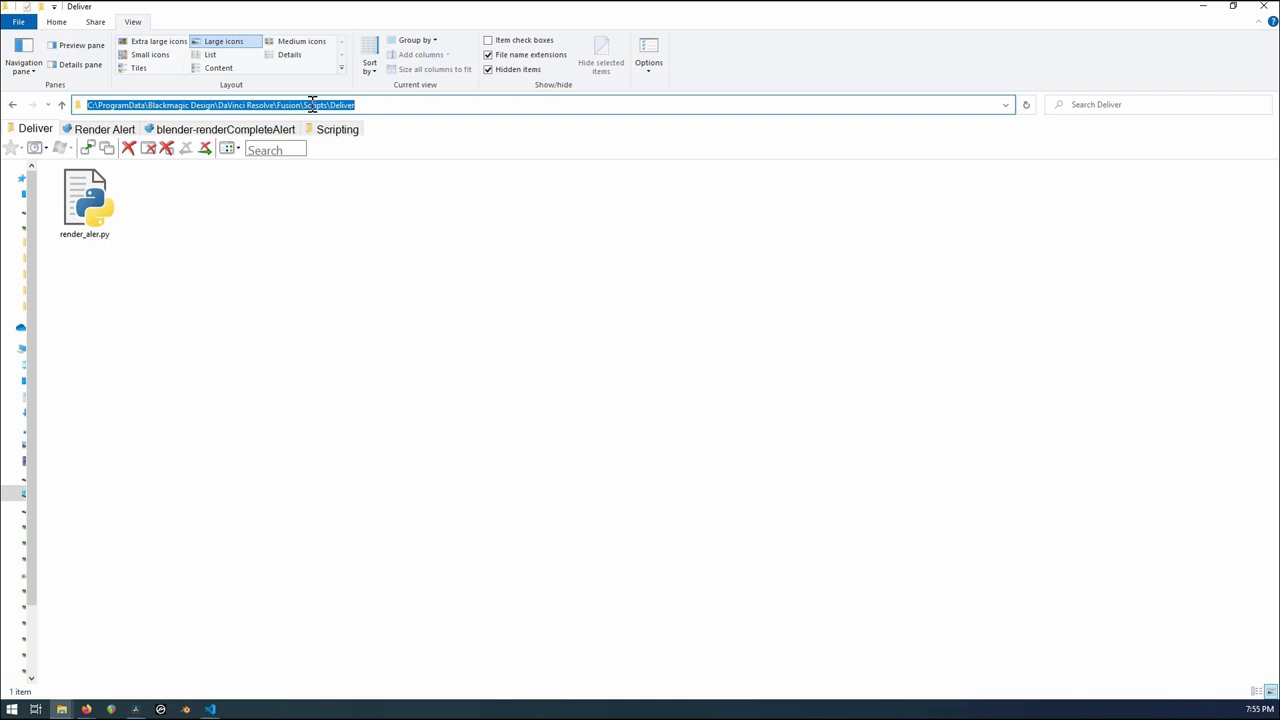
click(180, 245)
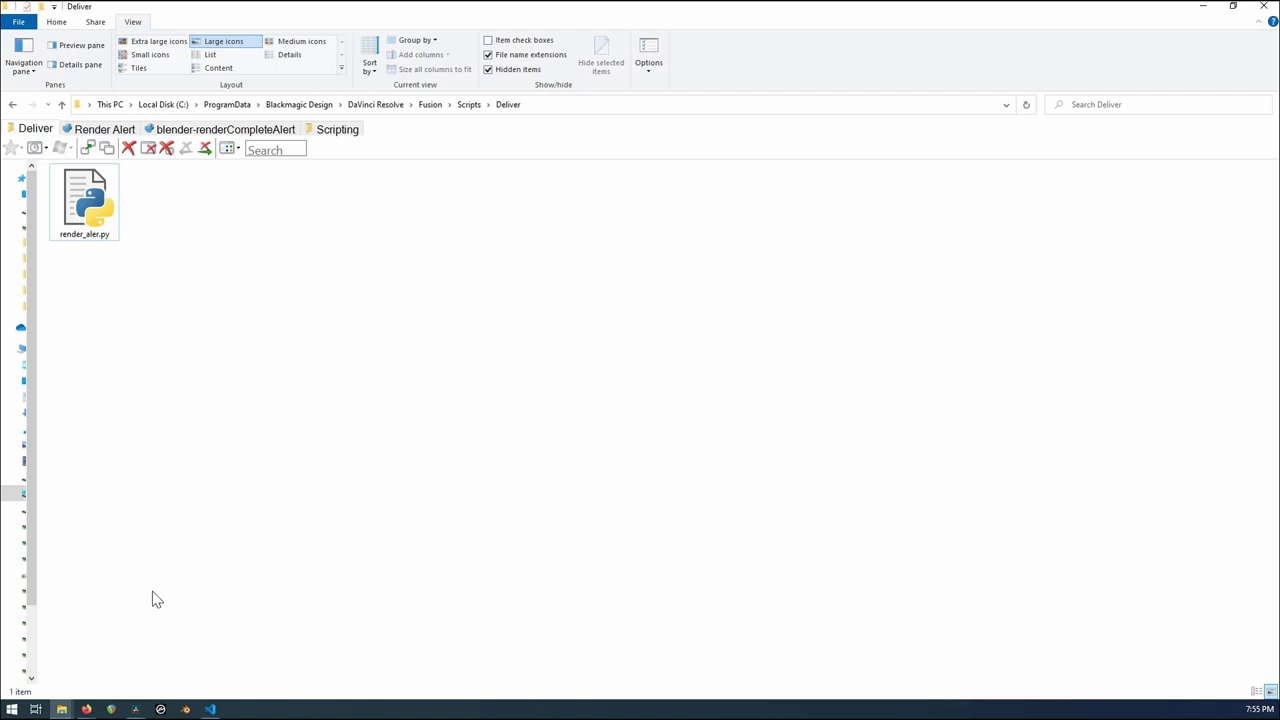
Step: Return to the Render Script Test project in Resolve and glance at the Workspace menu options
click(136, 708)
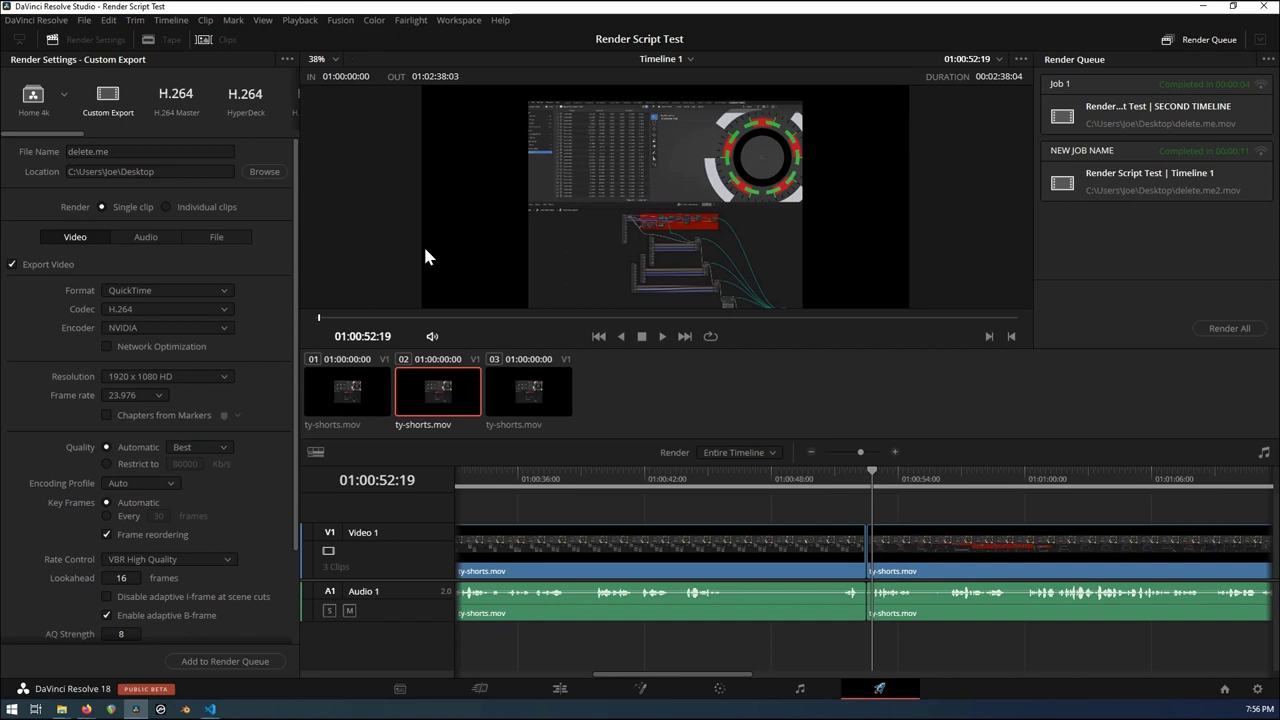
click(458, 21)
click(358, 220)
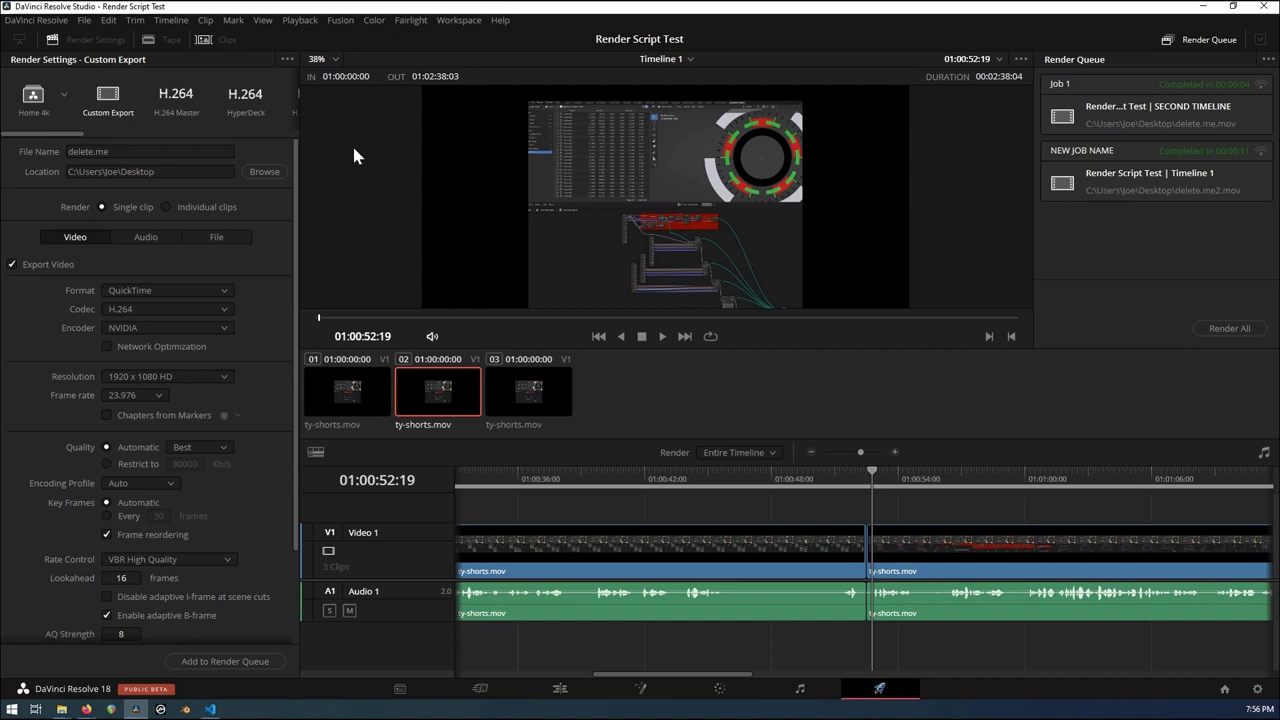
Step: Open Resolve's scripting Console from Workspace, reposition it, then close it
click(457, 22)
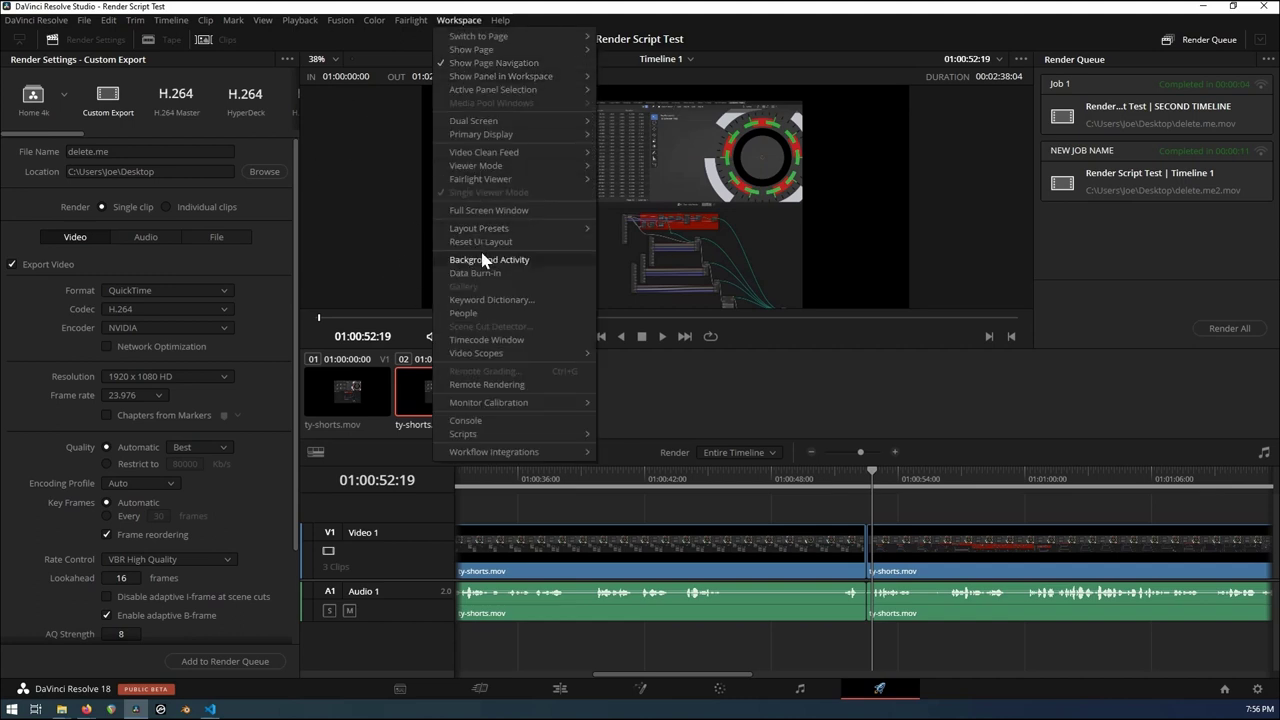
click(499, 421)
drag(608, 186, 404, 148)
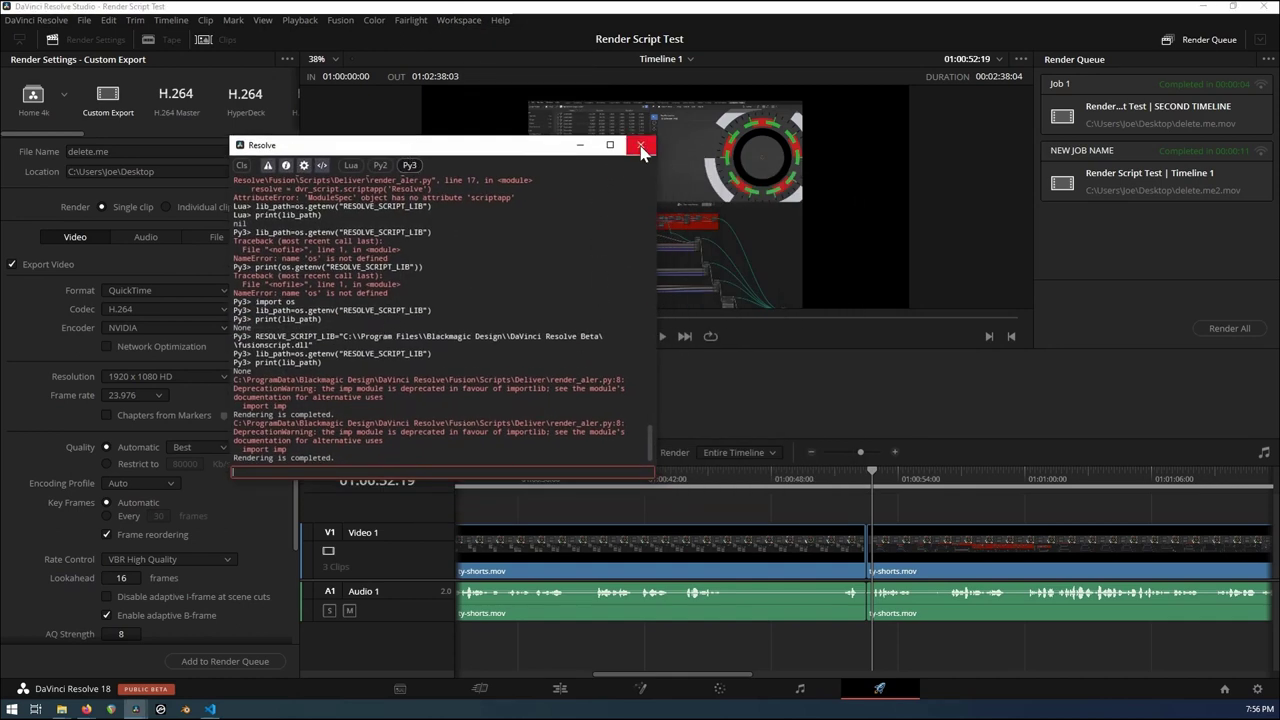
click(641, 146)
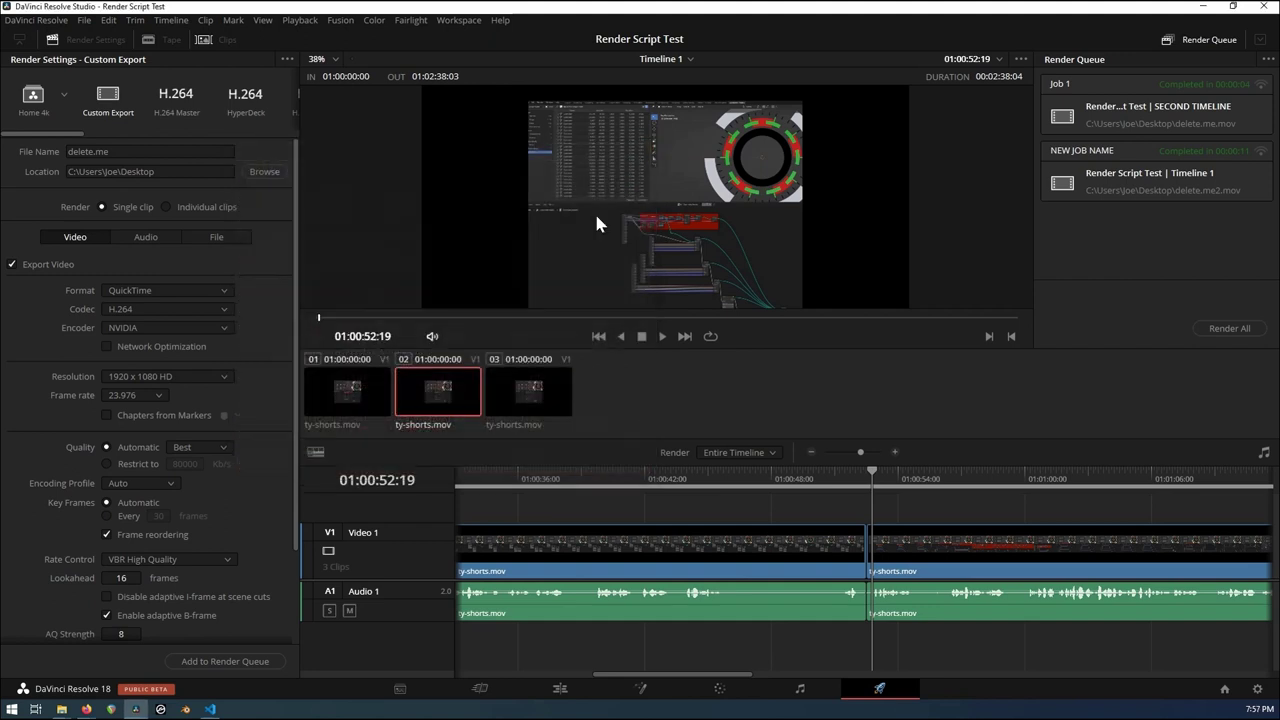
Step: Run render_aler from Workspace > Scripts inside Resolve
click(458, 20)
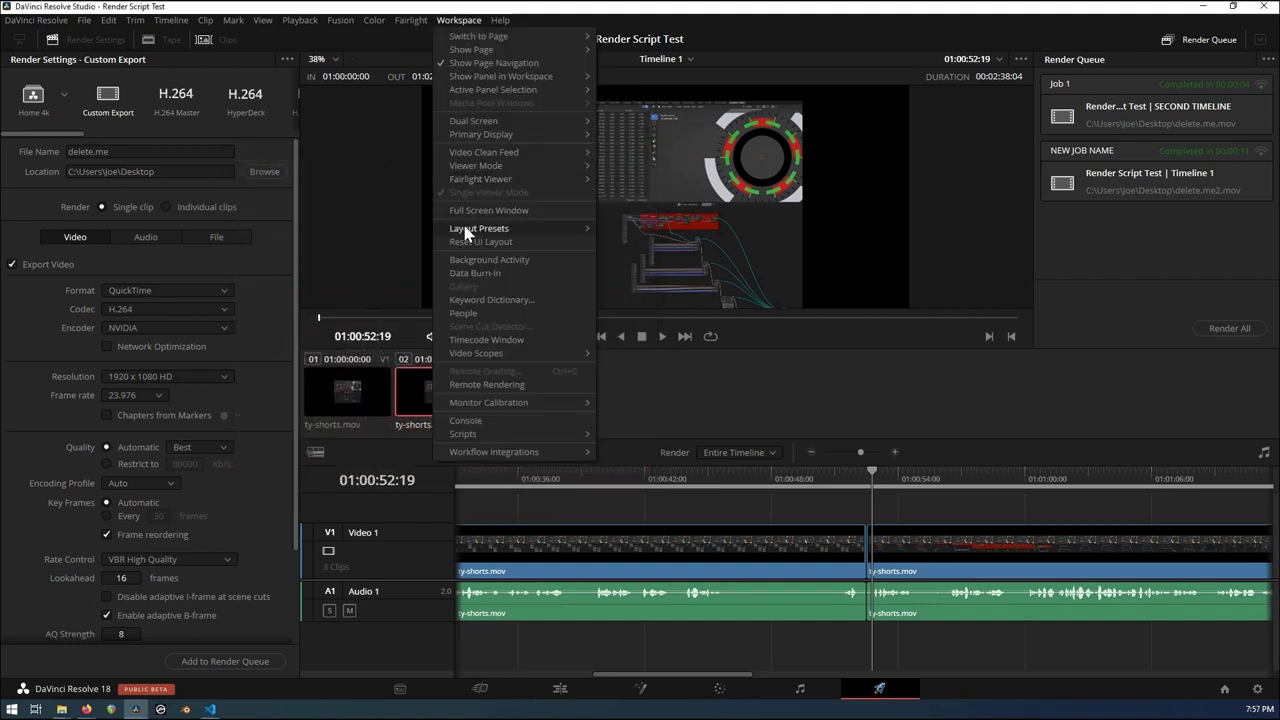
mouse_move(487, 430)
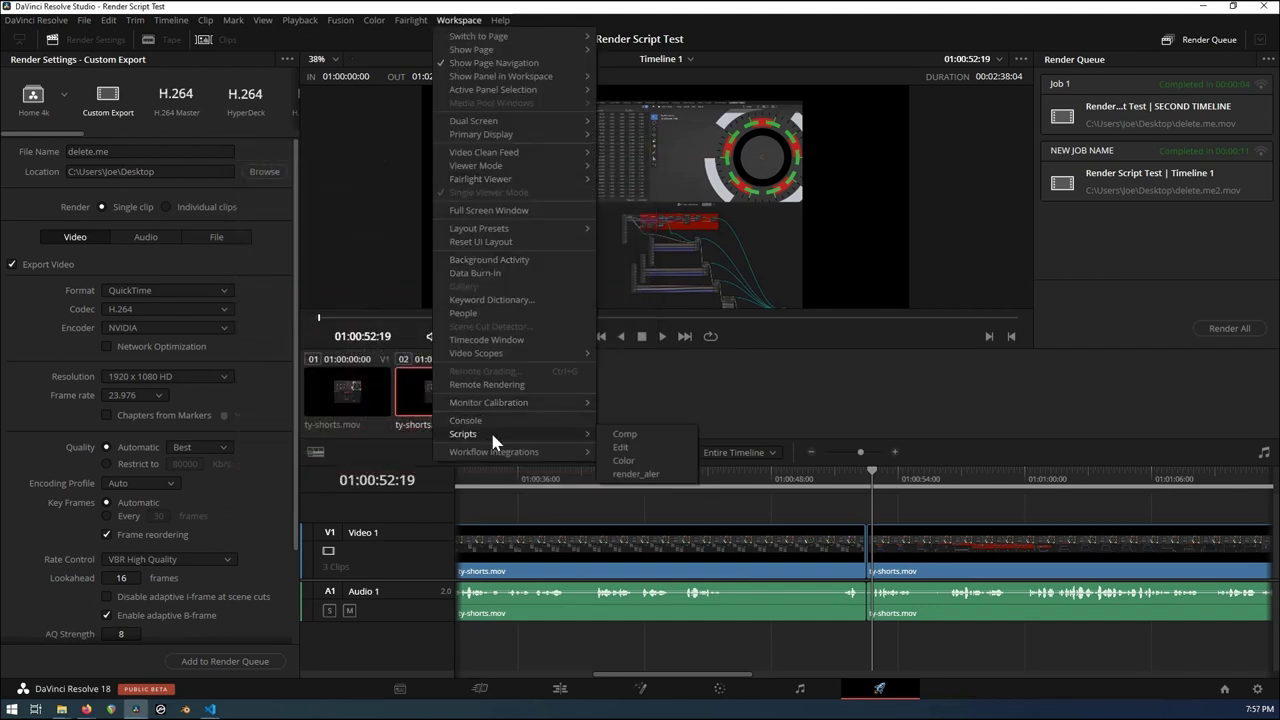
click(627, 475)
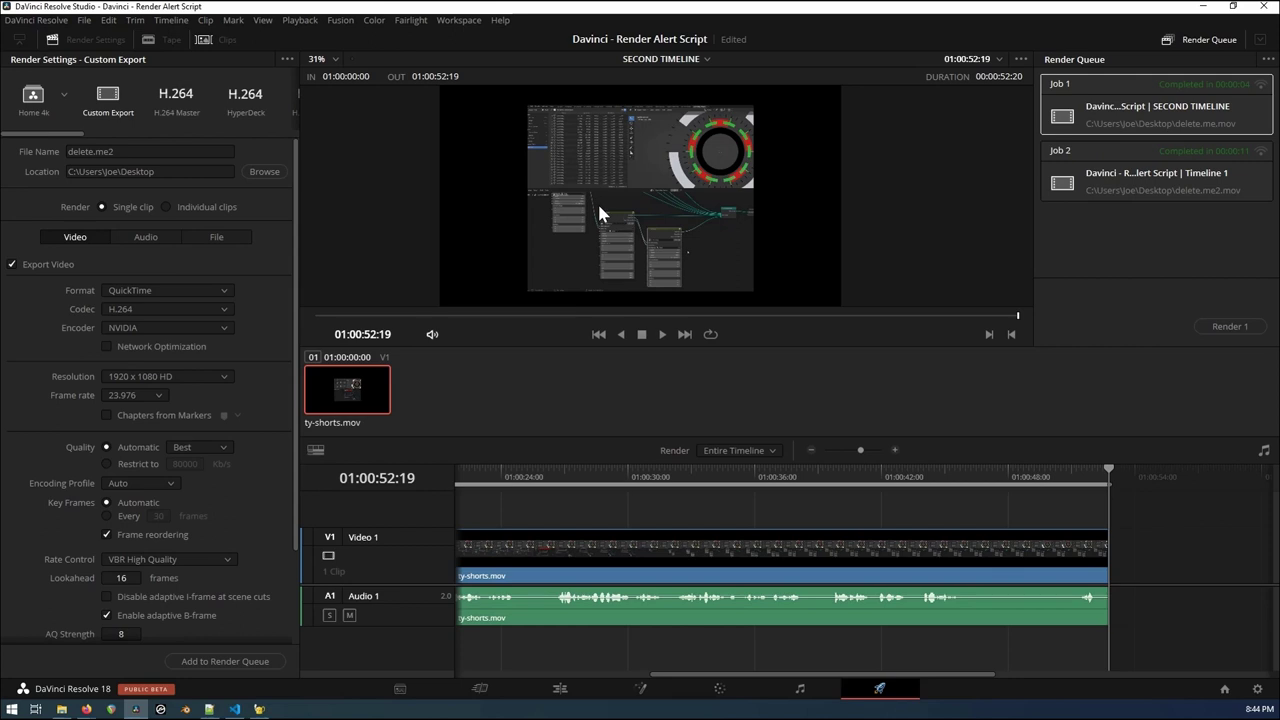
Step: Render Job 1 declining the re-render of finished jobs, then select Job 2 too so both are chosen
click(1093, 108)
click(1165, 120)
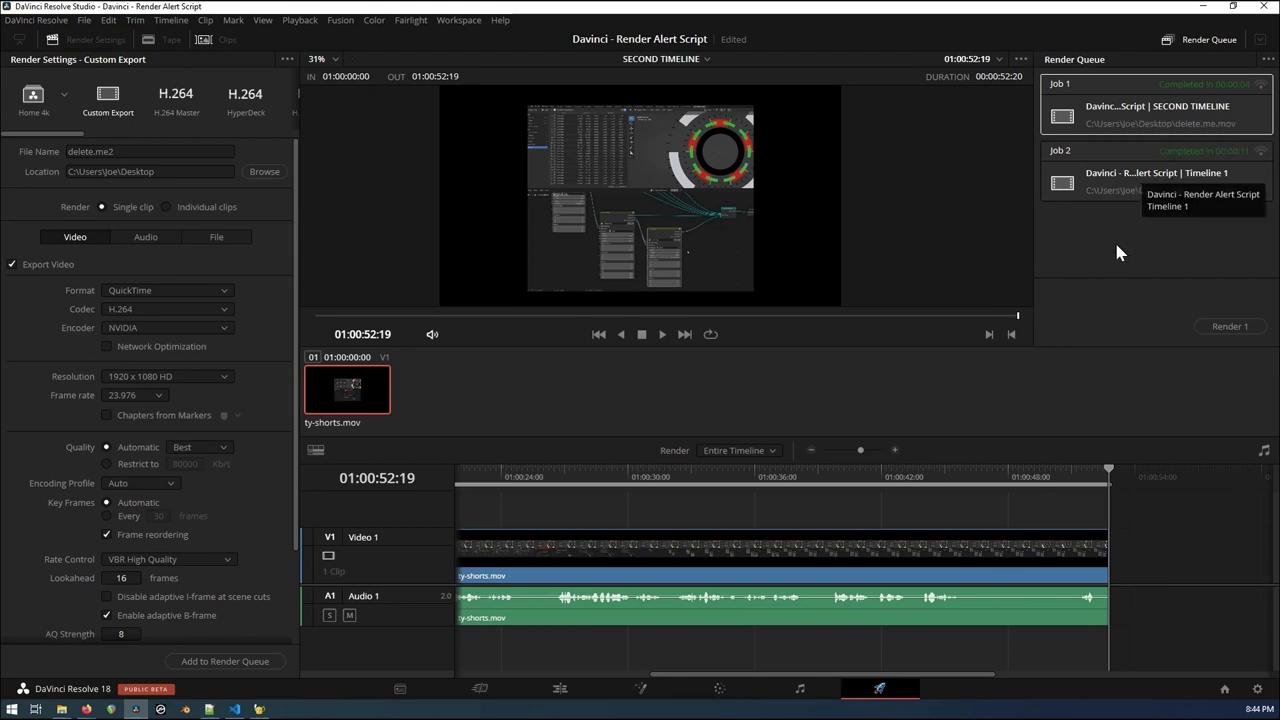
click(1230, 326)
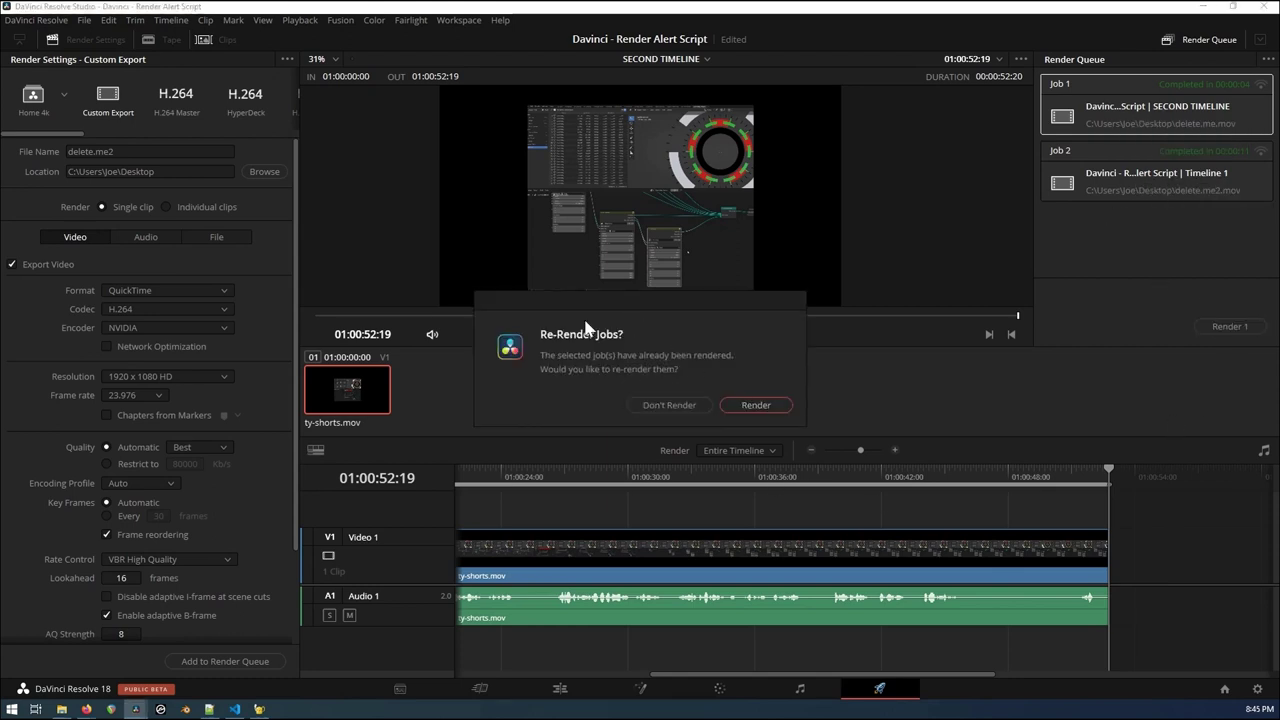
click(664, 404)
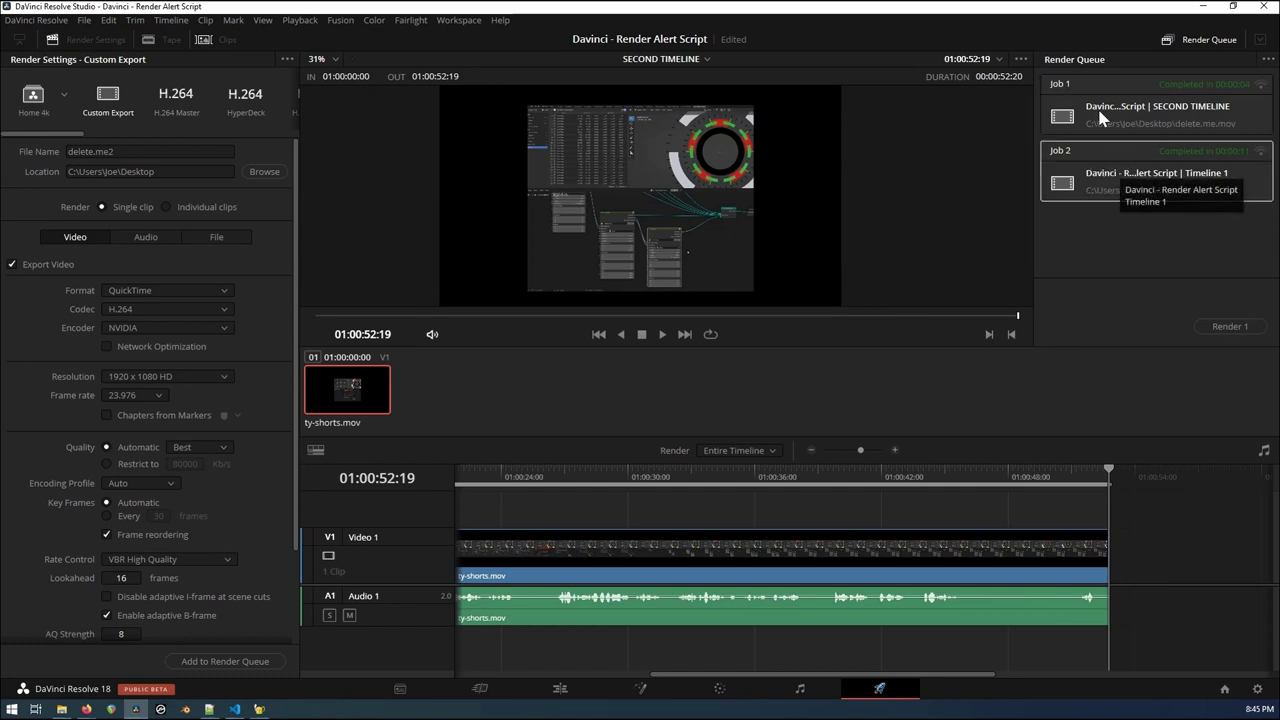
shift+click(1115, 172)
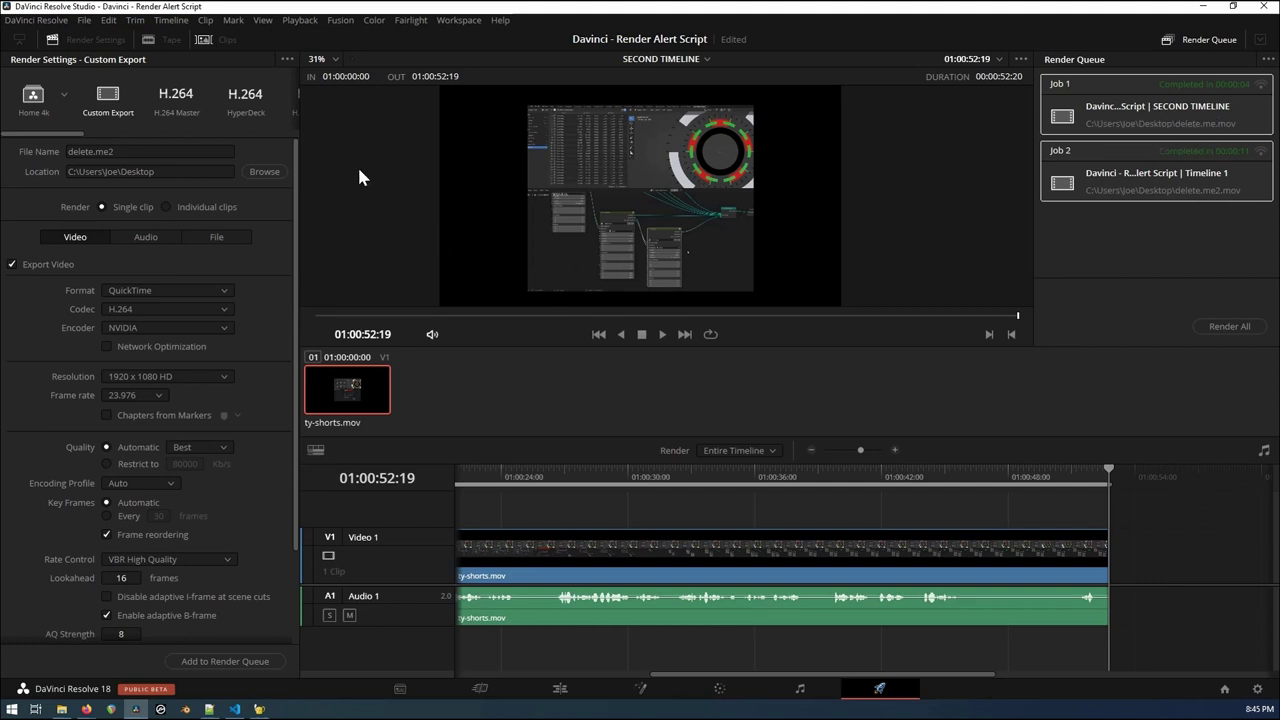
Step: Run render_aler.py standalone from the Deliver folder and watch Resolve start rendering Job 1
click(61, 709)
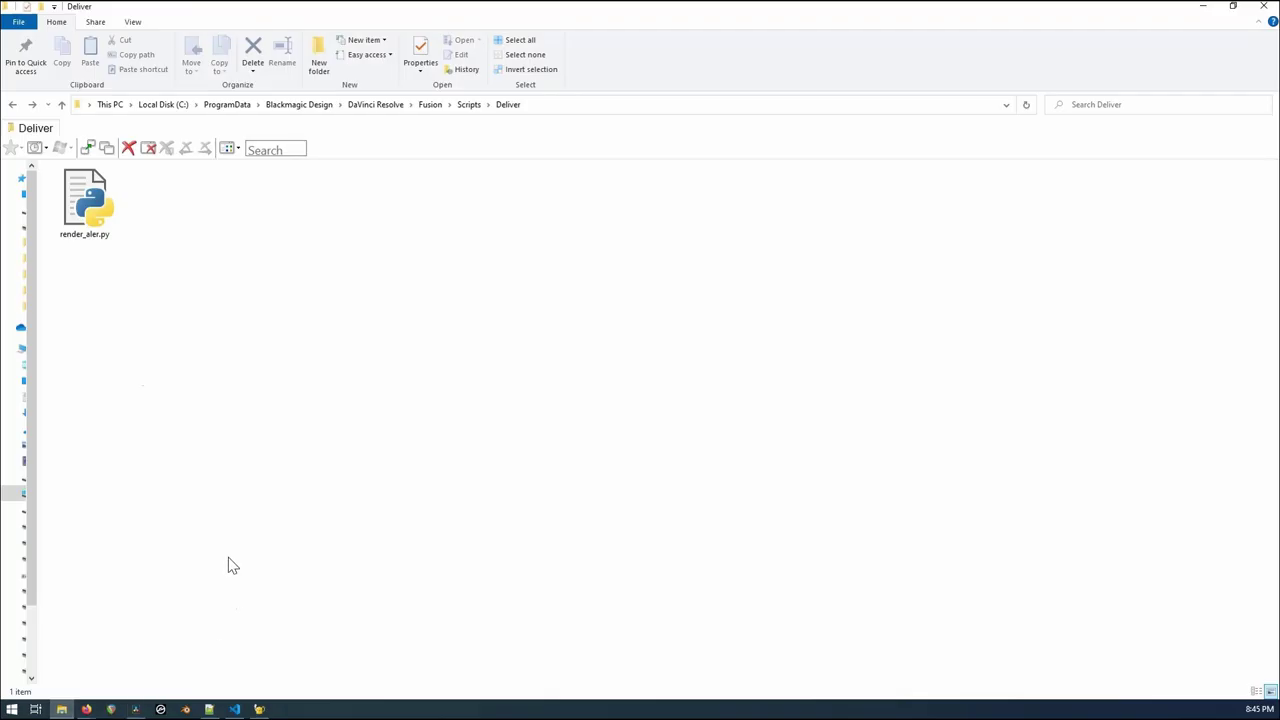
click(85, 200)
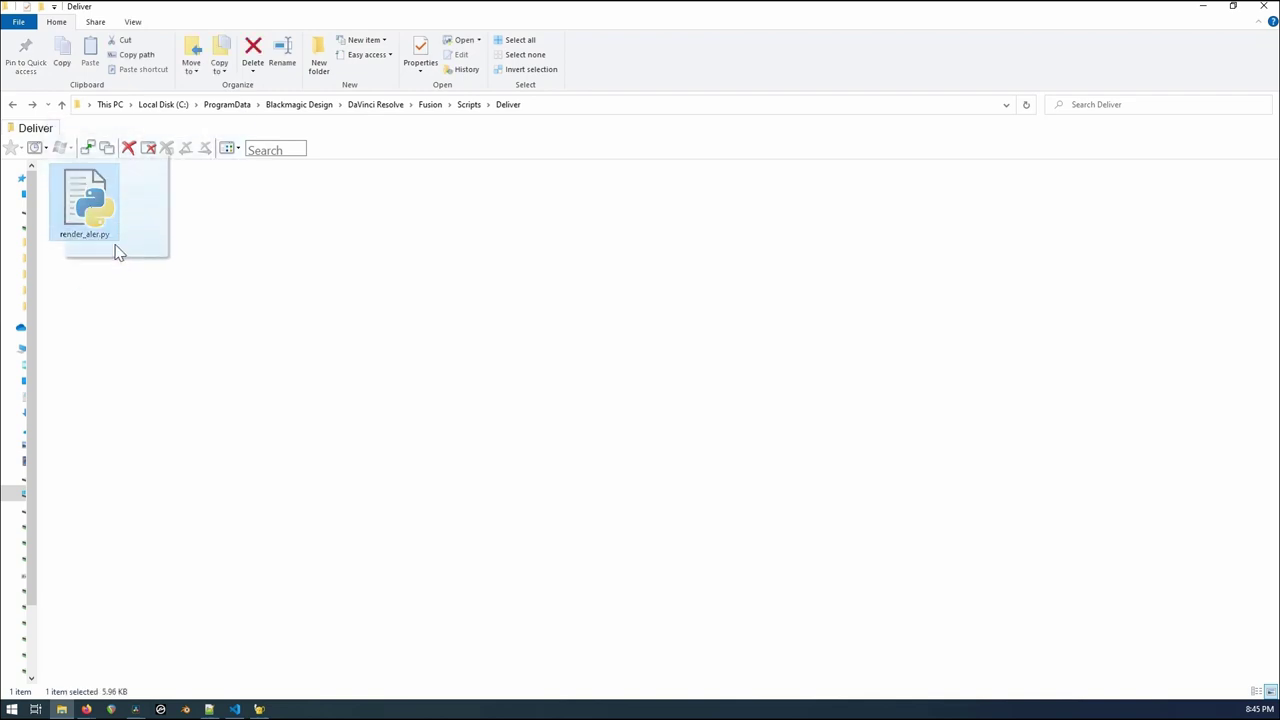
click(132, 324)
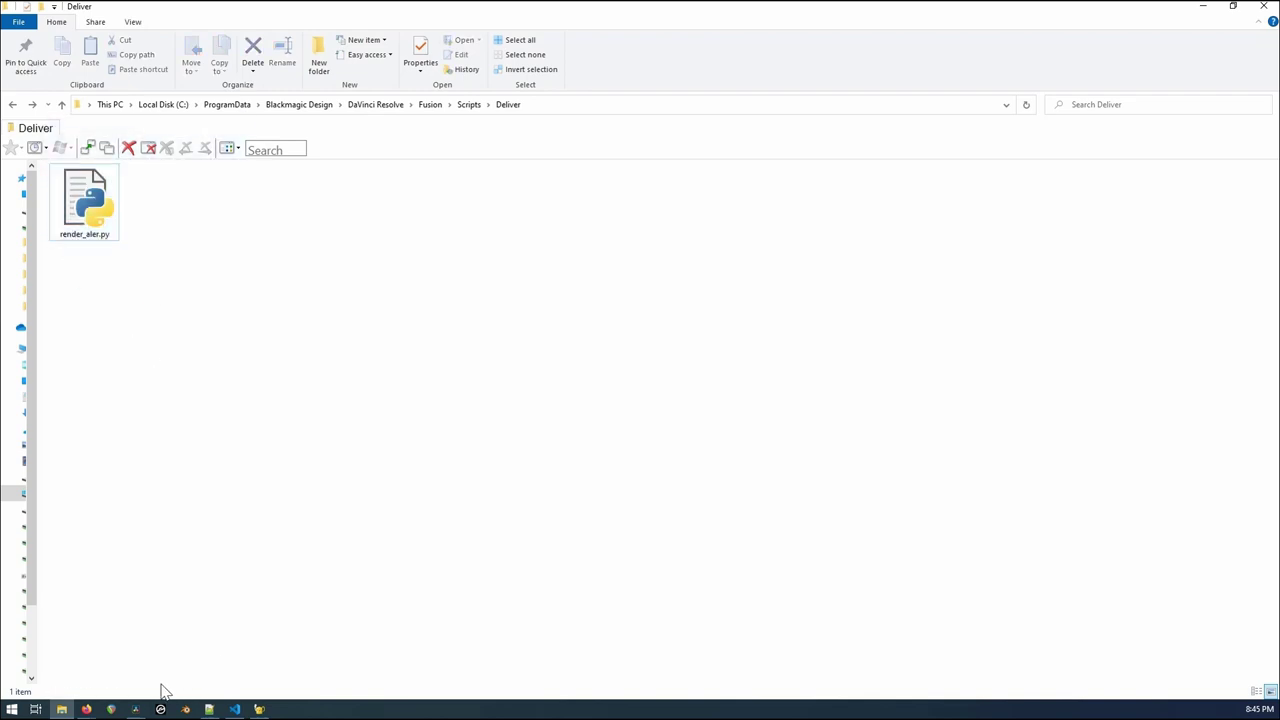
click(137, 709)
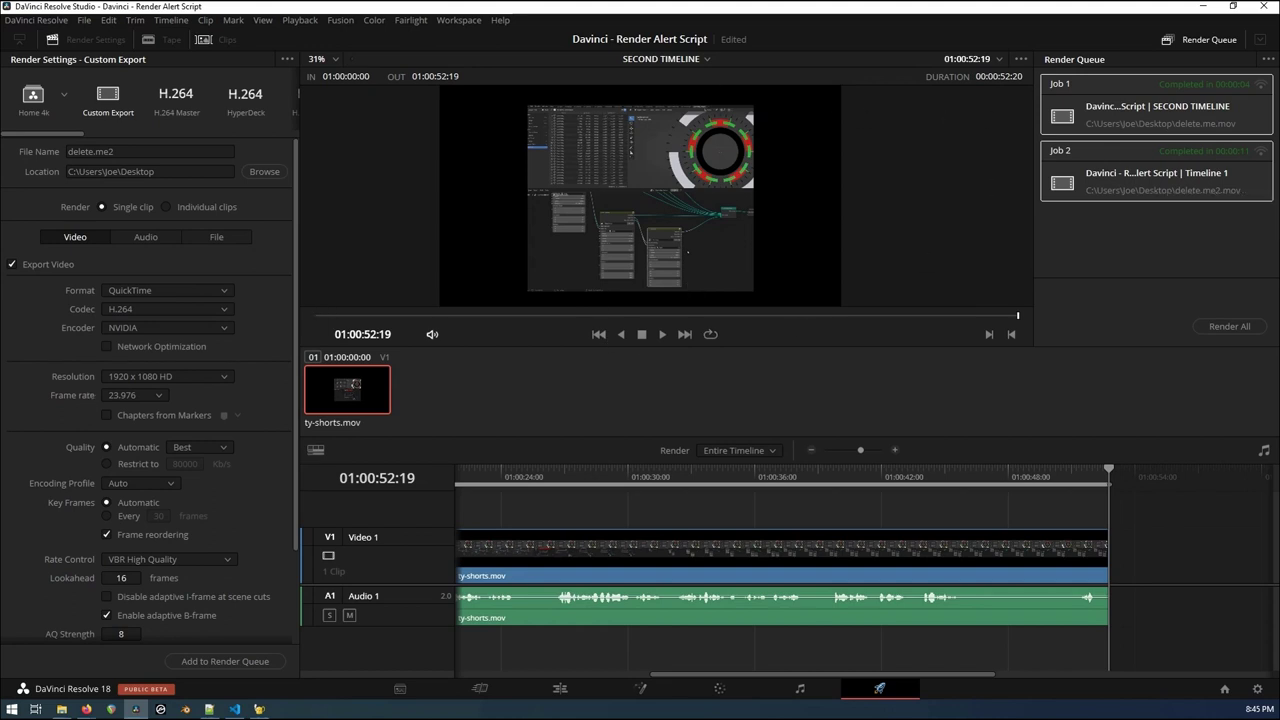
click(61, 709)
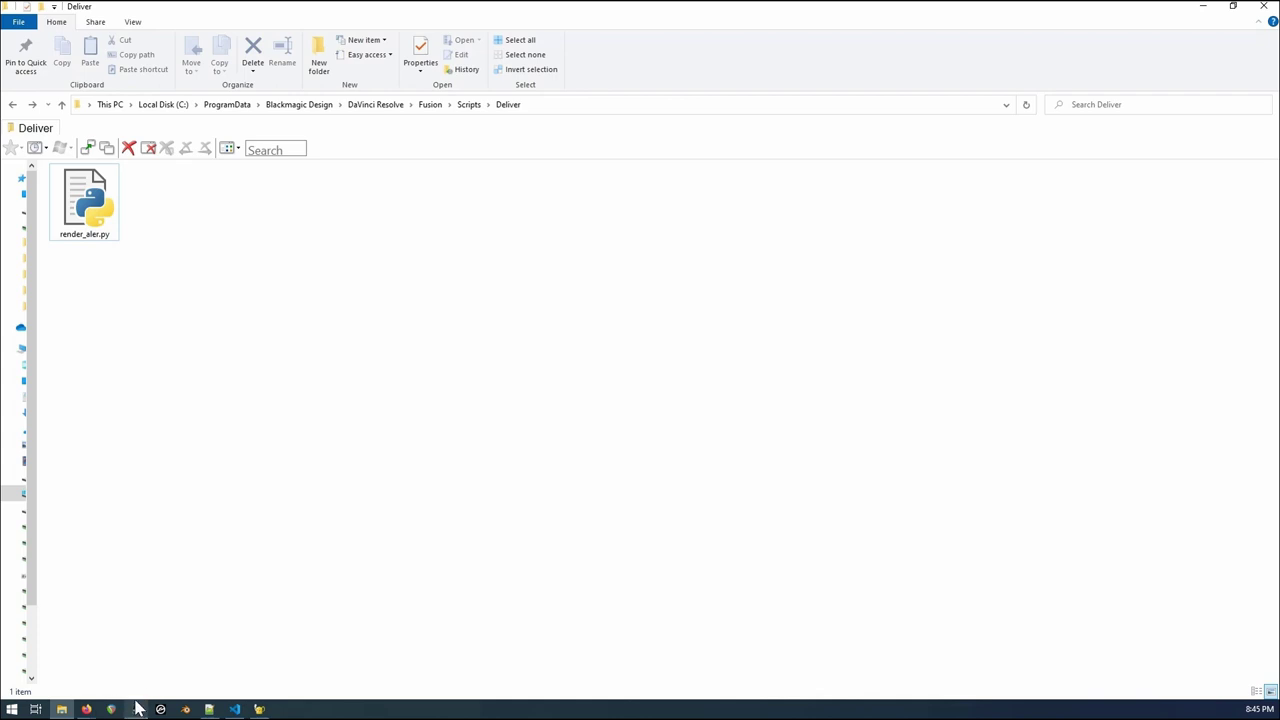
double_click(91, 200)
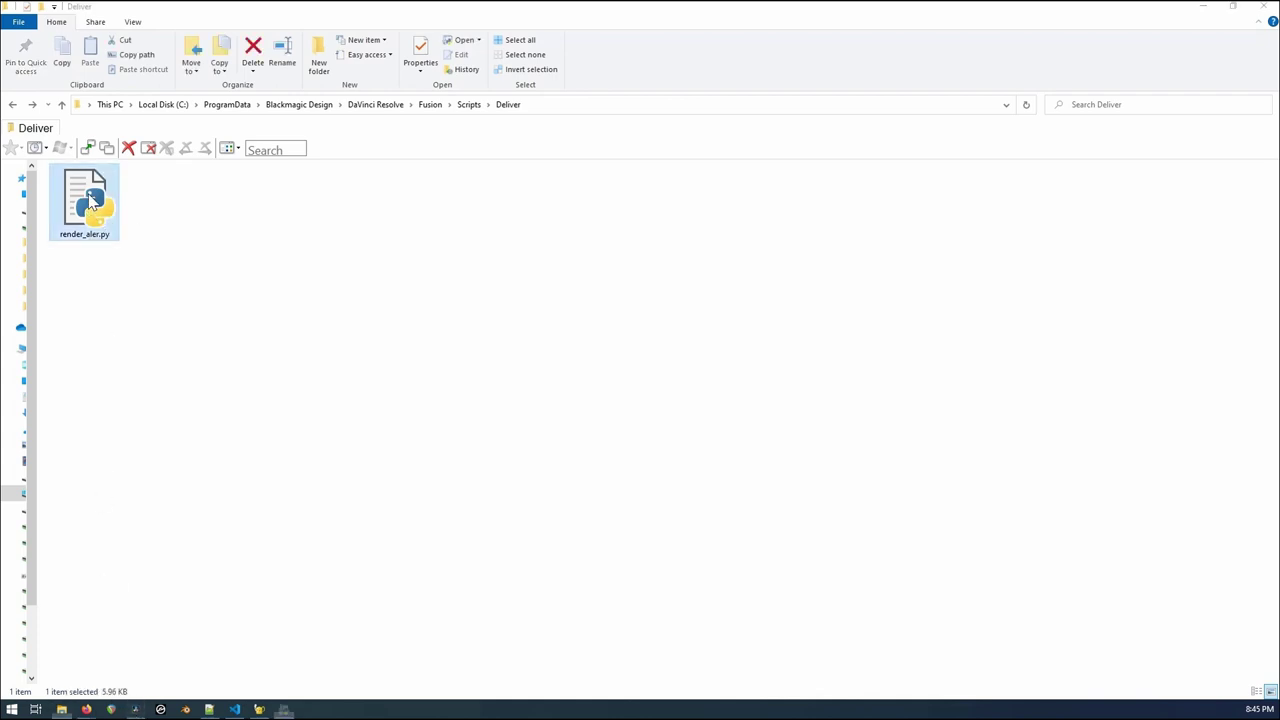
click(137, 708)
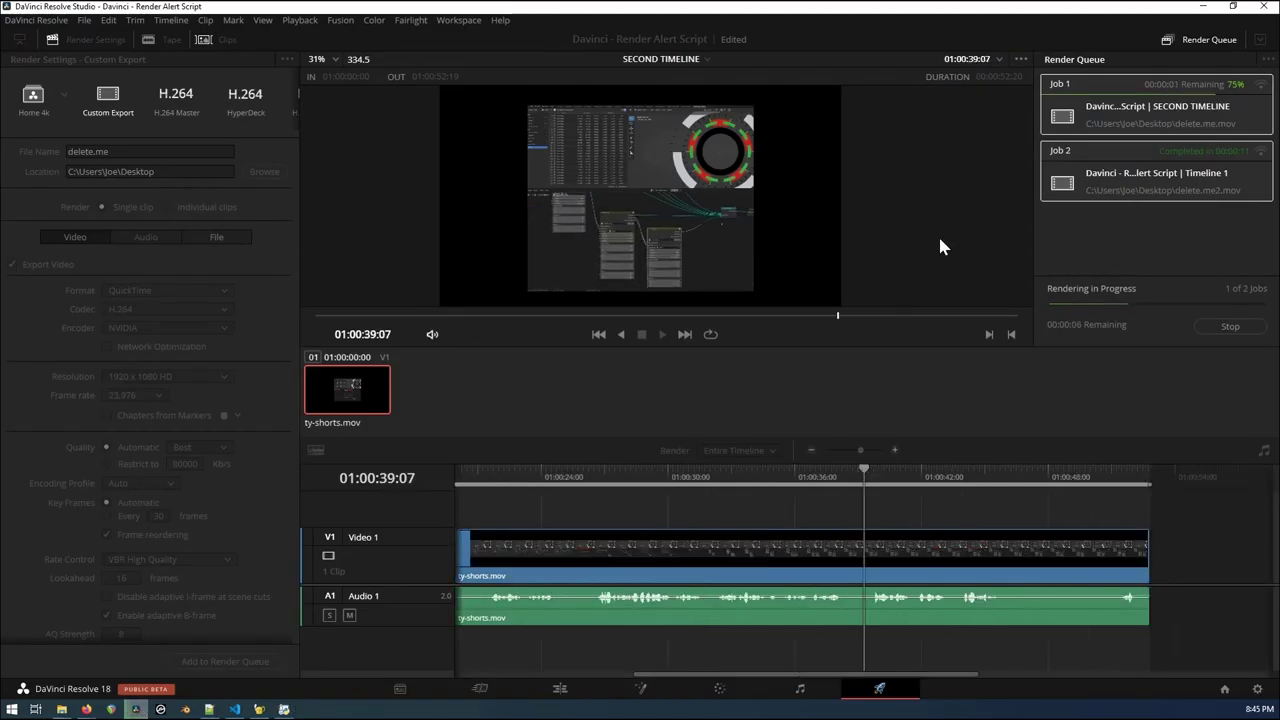